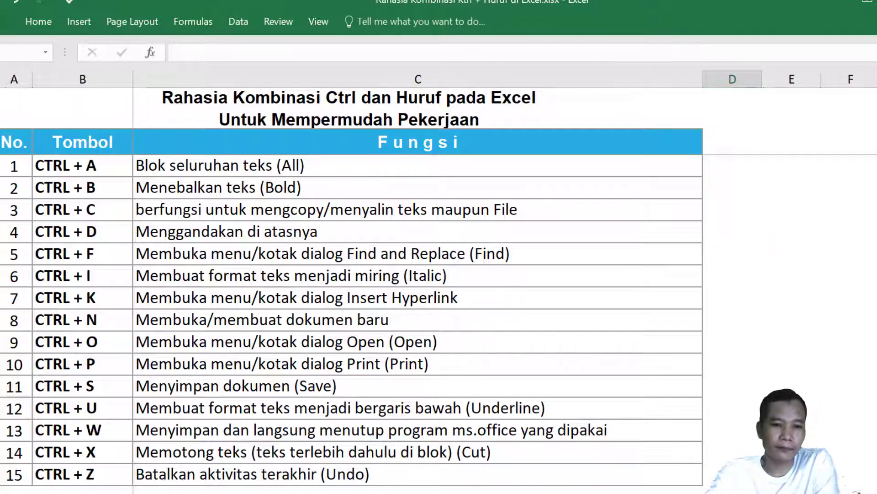
Switch from the shortcut list to the '1. Ctrl+A' score table sheet.
{"action": "left_click", "coordinate": [203, 493]}
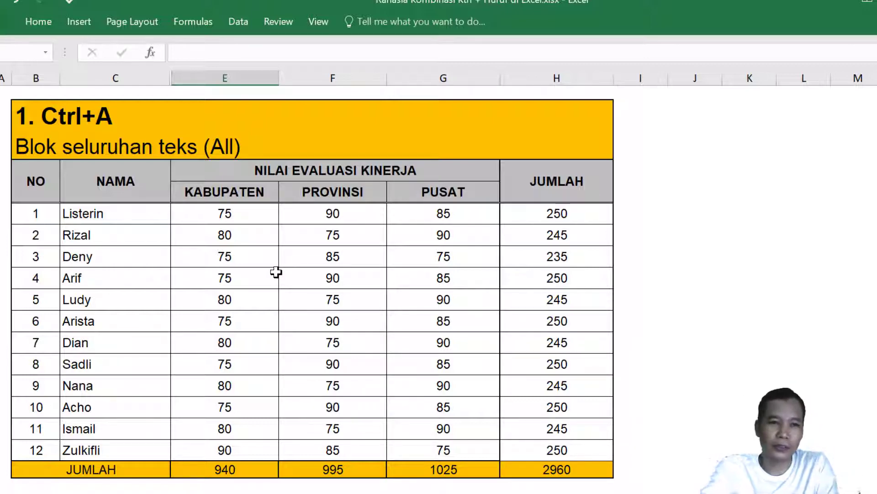
Select the whole 12-person score table, title through the JUMLAH row, with Ctrl+A.
{"action": "left_click", "coordinate": [268, 297]}
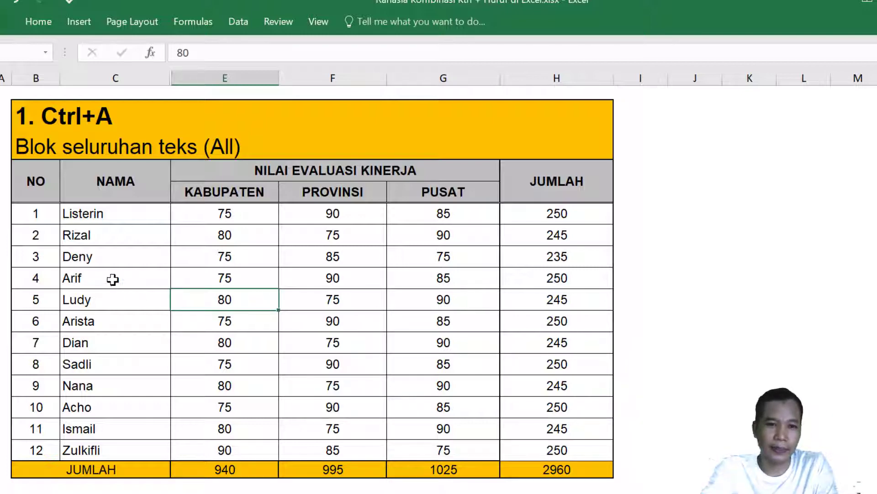
{"action": "left_click", "coordinate": [115, 236]}
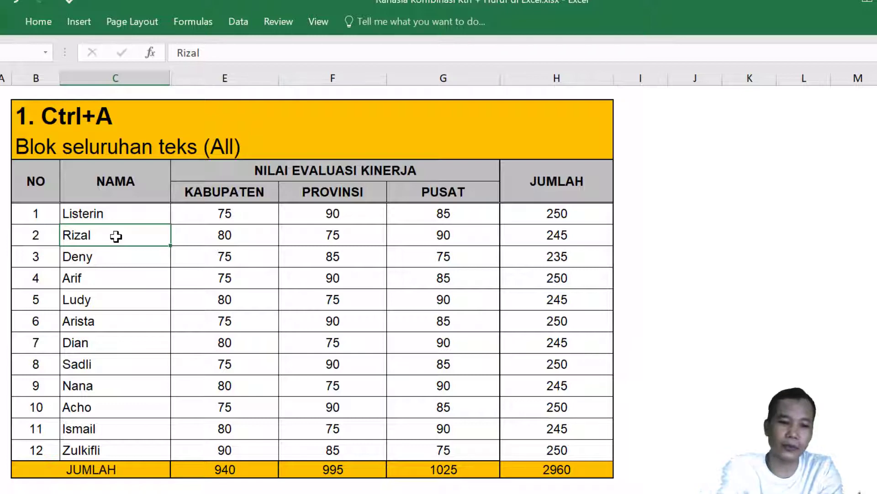
{"action": "key", "text": "ctrl+a"}
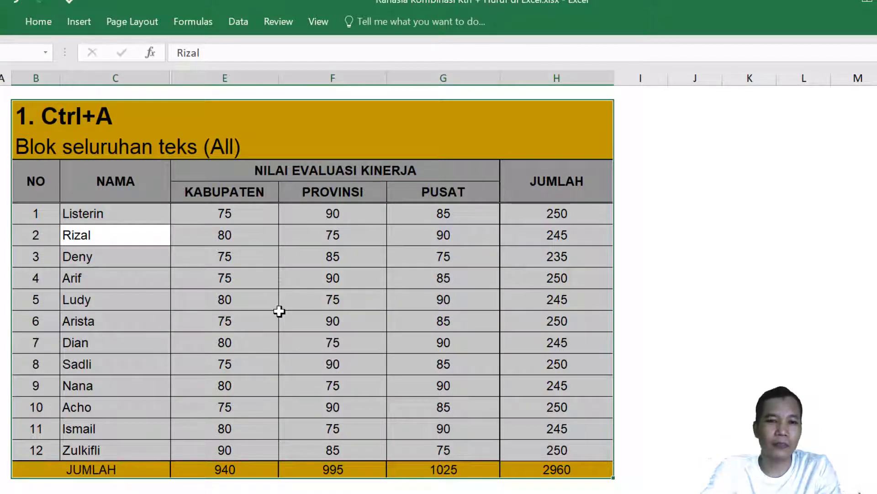
Colour all table text red, try right and left alignment, and finish centred.
{"action": "left_click", "coordinate": [46, 25]}
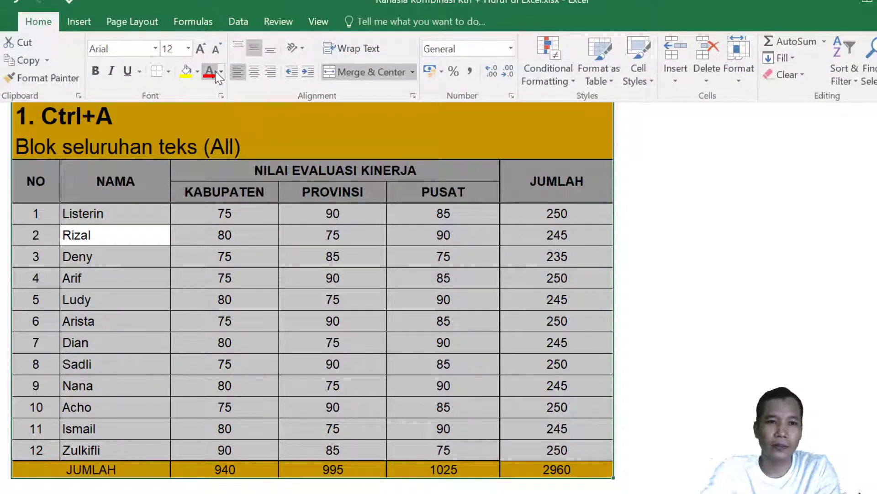
{"action": "left_click", "coordinate": [213, 73]}
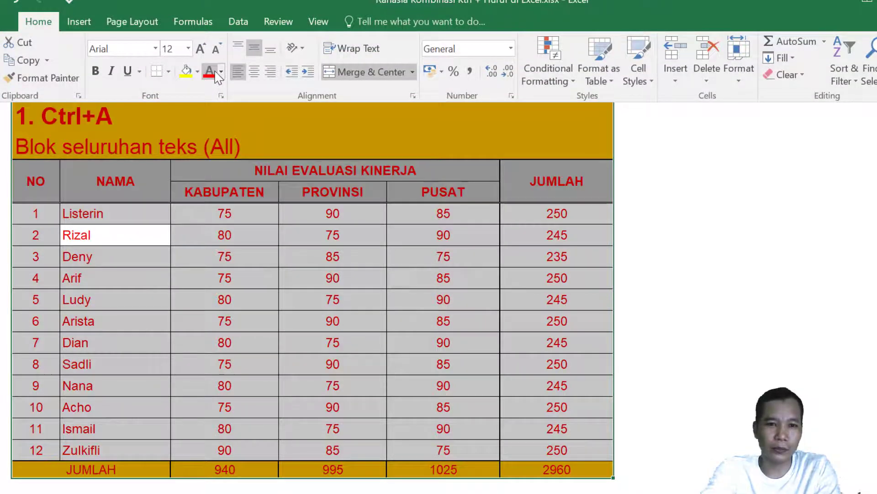
{"action": "left_click", "coordinate": [254, 73]}
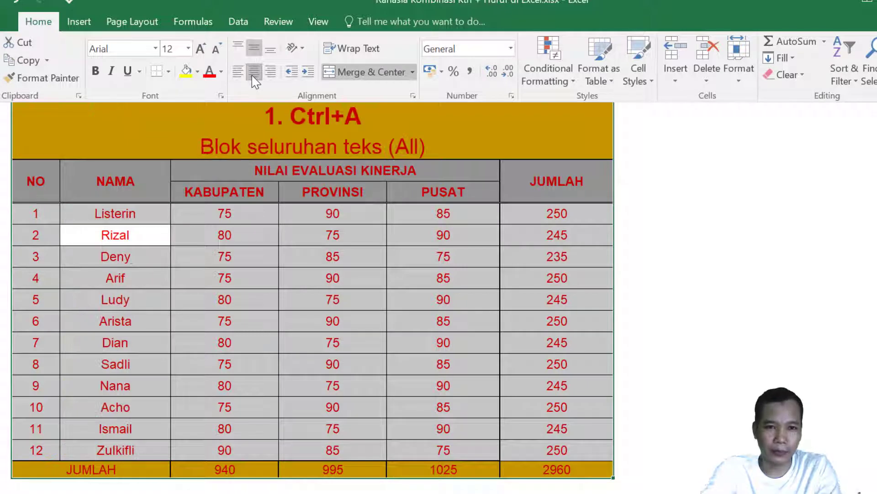
{"action": "left_click", "coordinate": [270, 71]}
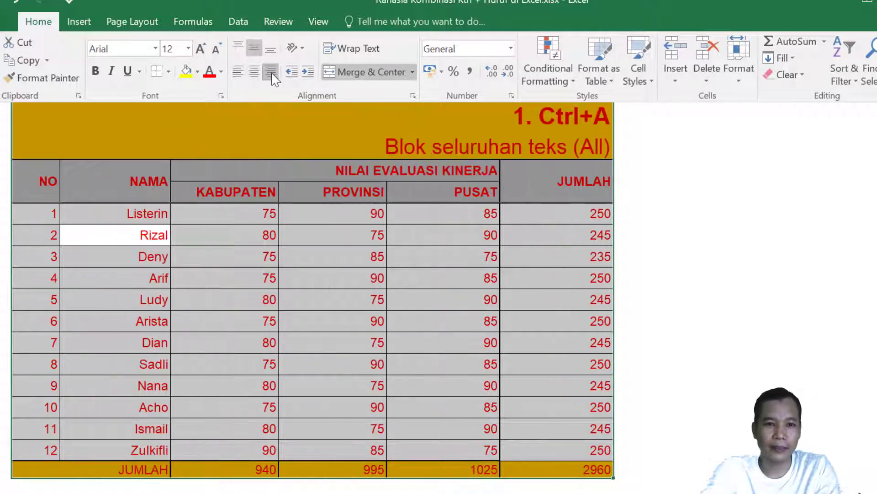
{"action": "left_click", "coordinate": [236, 73]}
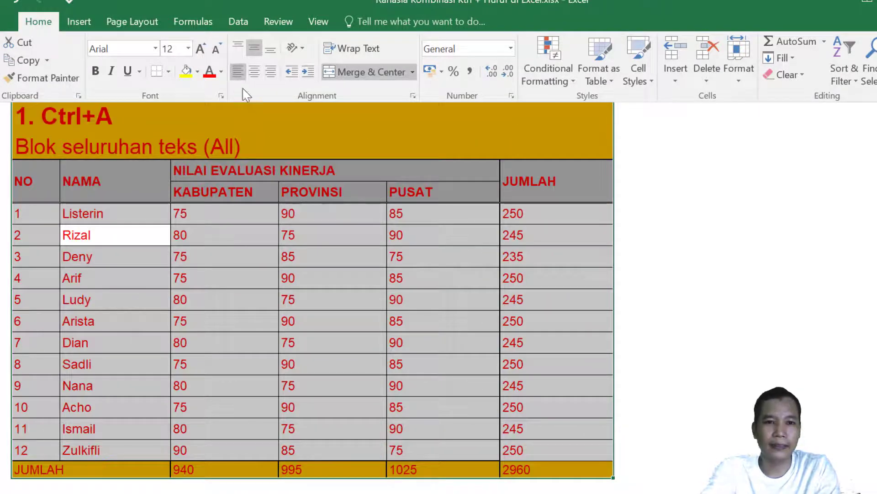
{"action": "left_click", "coordinate": [255, 72]}
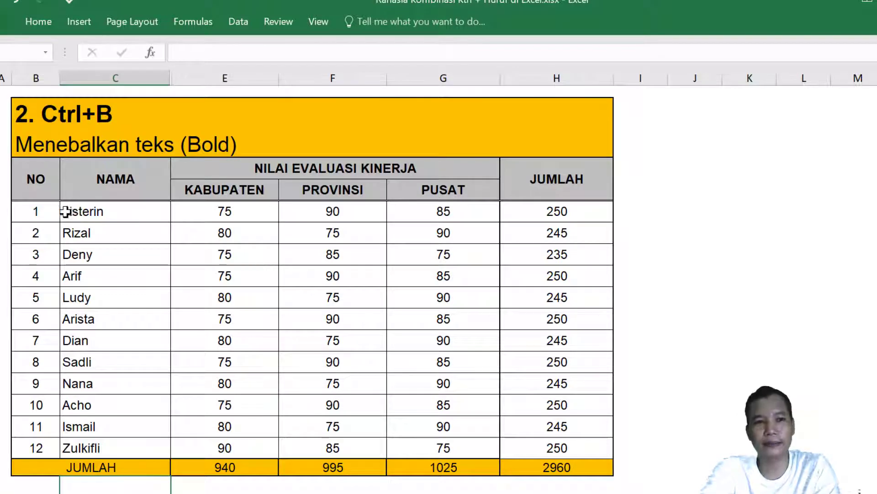
Toggle bold on data rows 1–12 off again, then make the JUMLAH total row bold.
{"action": "left_click", "coordinate": [36, 210]}
{"action": "left_click_drag", "start_coordinate": [191, 232], "coordinate": [541, 455]}
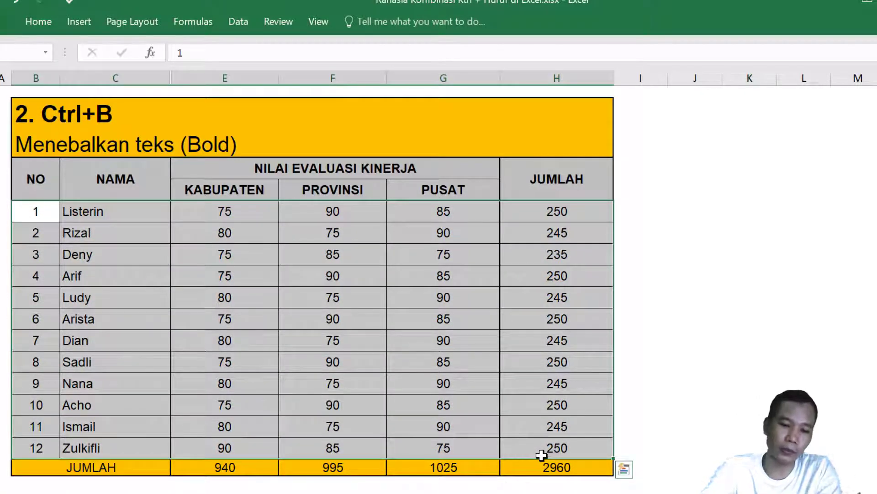
{"action": "key", "text": "ctrl+b"}
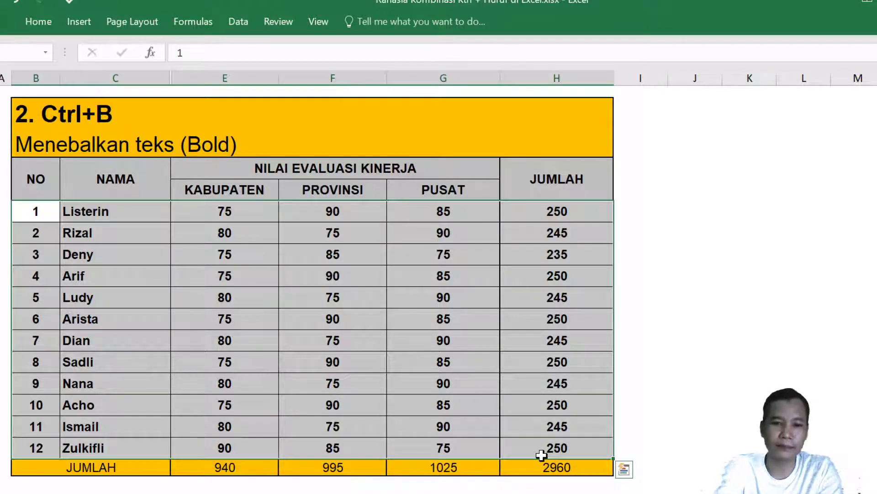
{"action": "key", "text": "ctrl+b"}
{"action": "left_click_drag", "start_coordinate": [64, 467], "coordinate": [535, 471]}
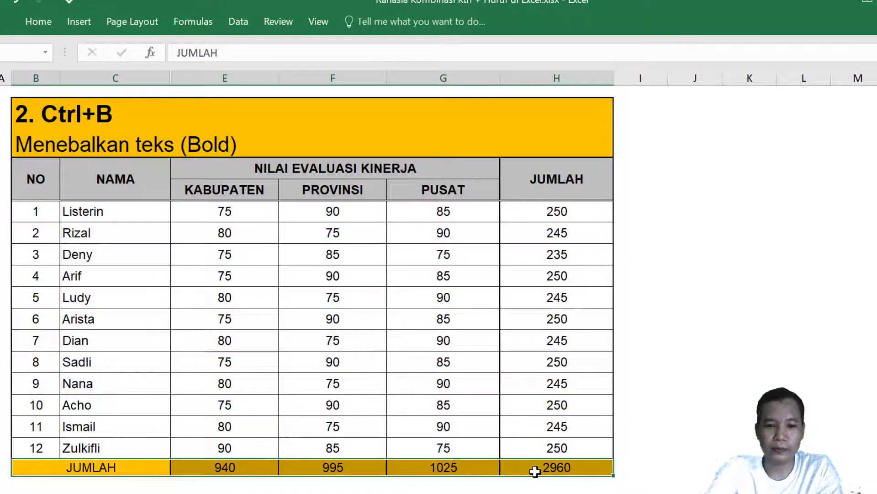
{"action": "key", "text": "ctrl+b"}
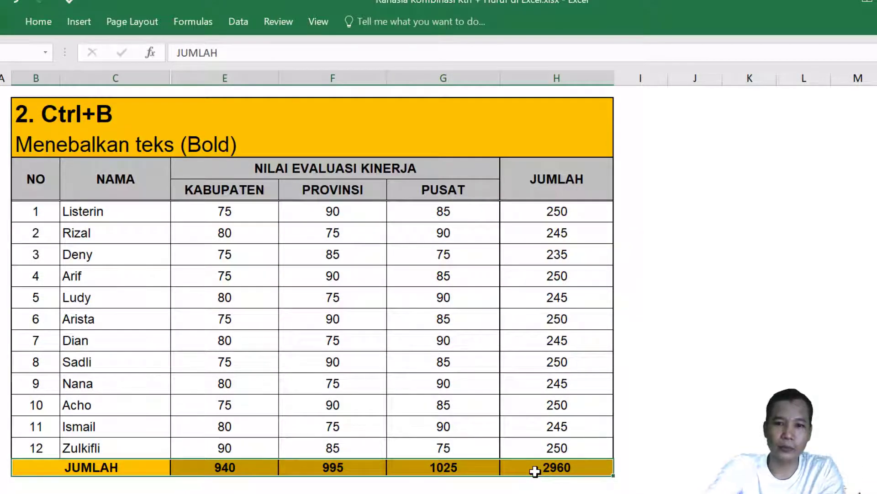
Select the JUMLAH column and toggle bold on, then back off.
{"action": "left_click_drag", "start_coordinate": [547, 167], "coordinate": [544, 488]}
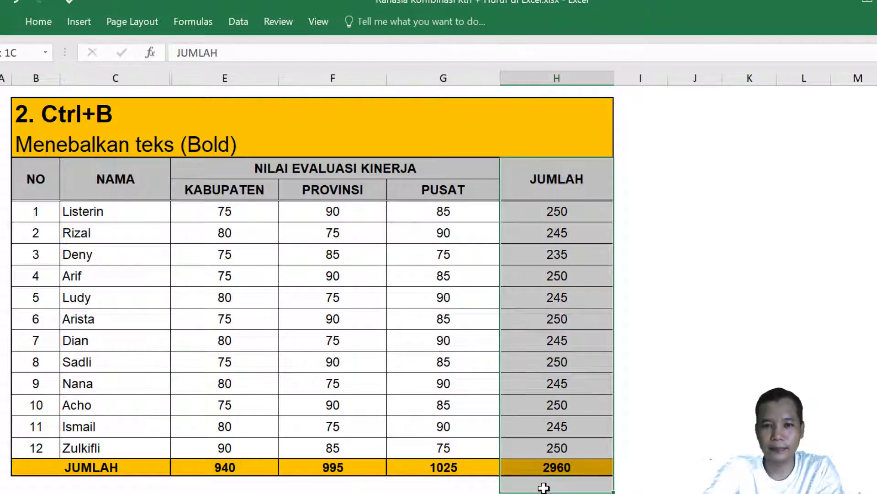
{"action": "left_click", "coordinate": [544, 489]}
{"action": "left_click_drag", "start_coordinate": [575, 177], "coordinate": [550, 467]}
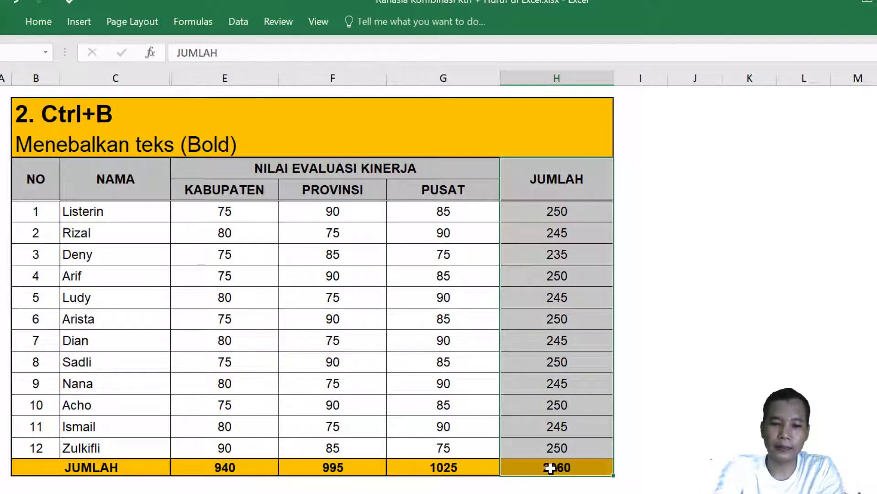
{"action": "key", "text": "ctrl+b"}
{"action": "key", "text": "ctrl+b"}
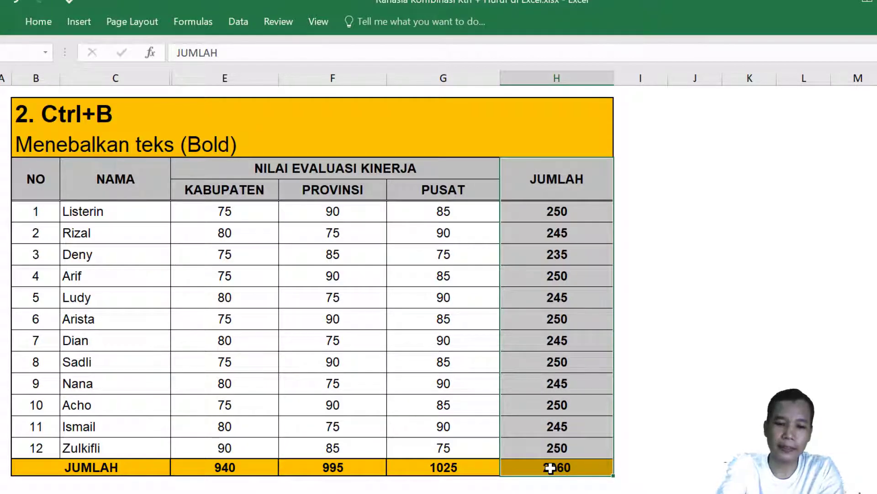
{"action": "key", "text": "ctrl+b"}
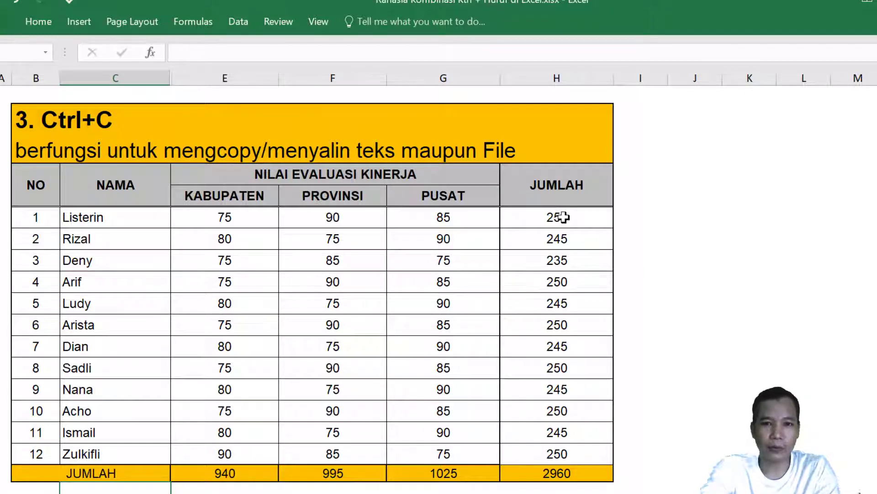
Copy the PROVINSI and PUSAT score columns with Ctrl+C.
{"action": "left_click", "coordinate": [548, 222]}
{"action": "left_click", "coordinate": [445, 218]}
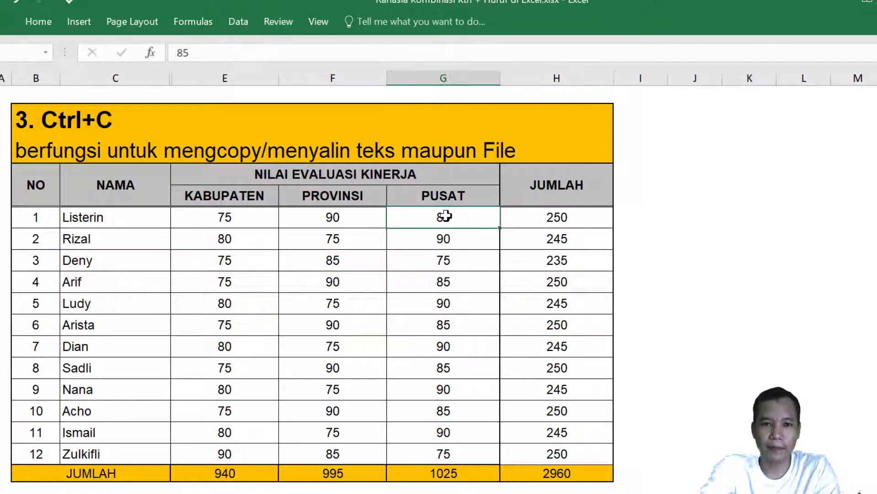
{"action": "left_click_drag", "start_coordinate": [358, 213], "coordinate": [420, 456]}
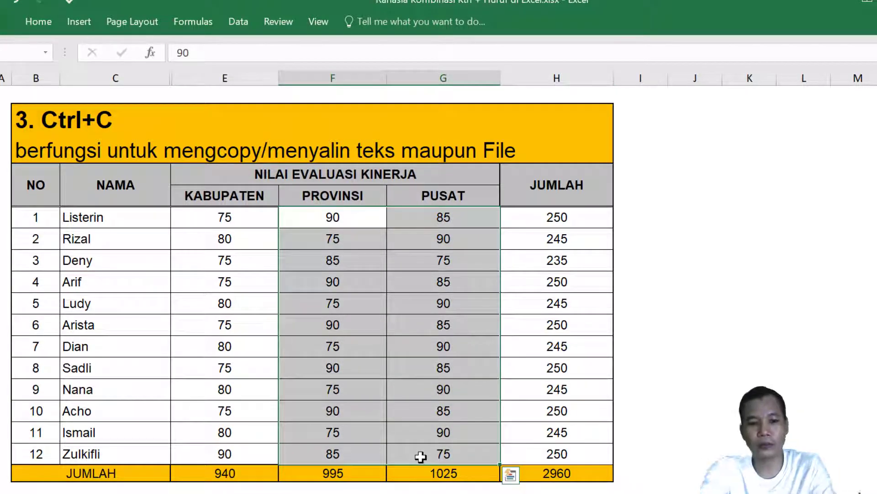
{"action": "key", "text": "ctrl+c"}
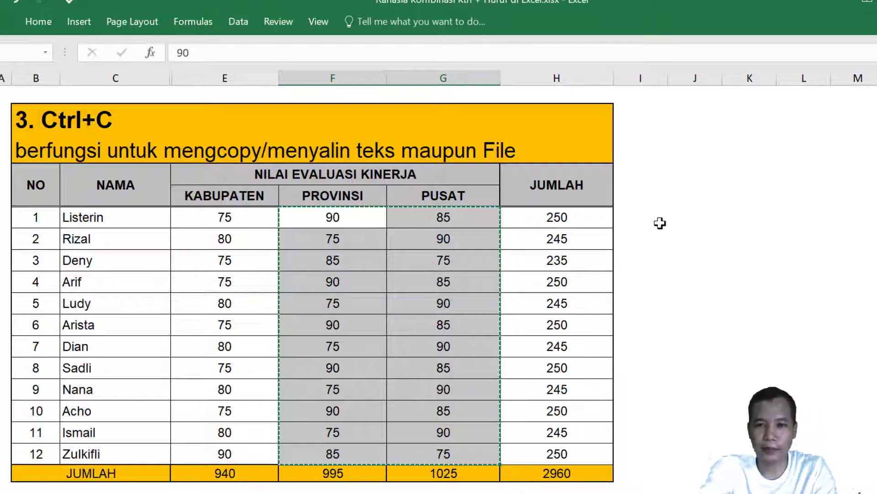
Paste the copied scores into columns J and K, clear them, and paste again.
{"action": "left_click", "coordinate": [668, 221]}
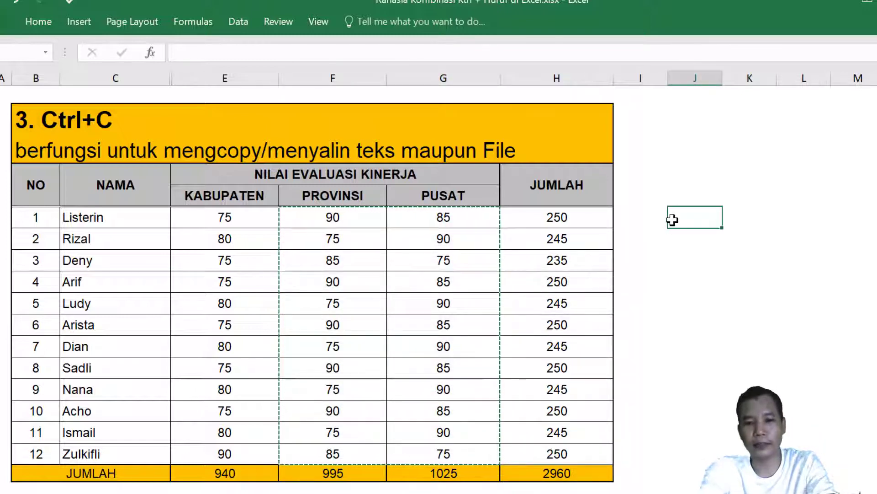
{"action": "key", "text": "ctrl+v"}
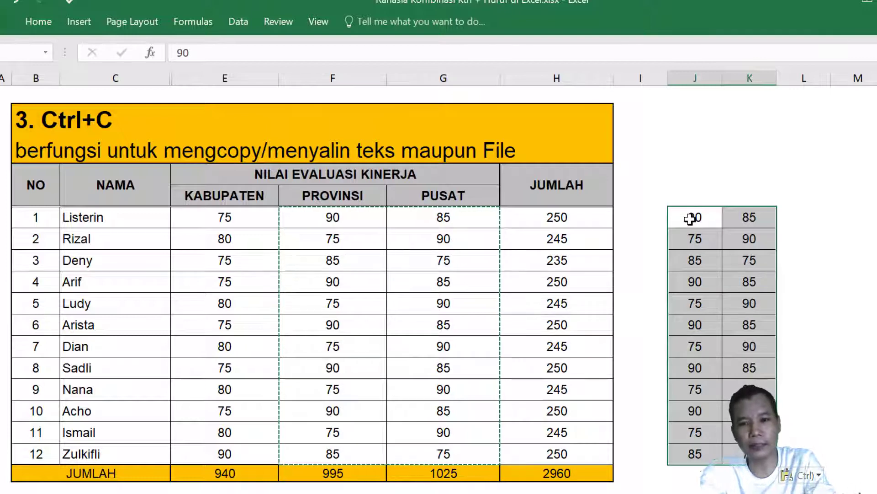
{"action": "key", "text": "ctrl"}
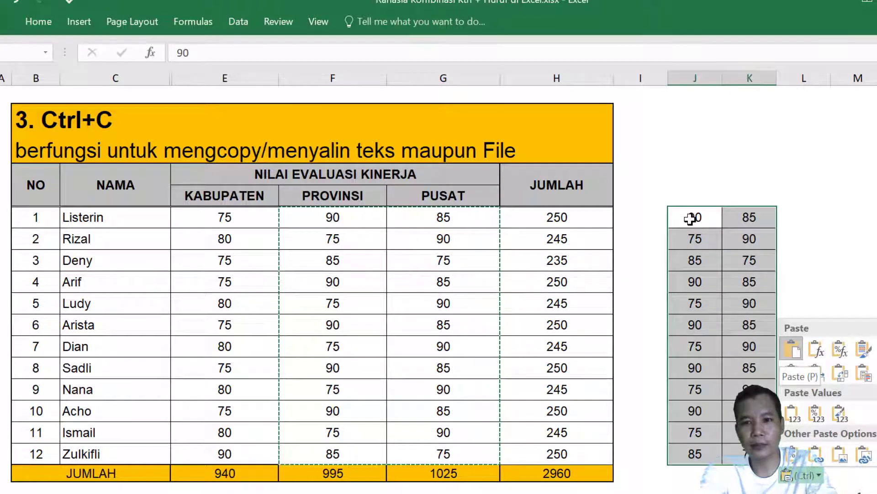
{"action": "key", "text": "Escape"}
{"action": "key", "text": "Delete"}
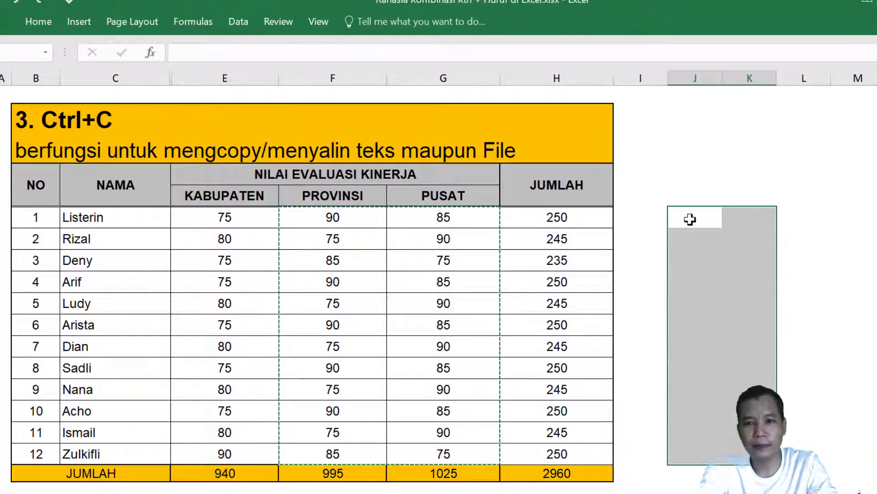
{"action": "left_click", "coordinate": [690, 220]}
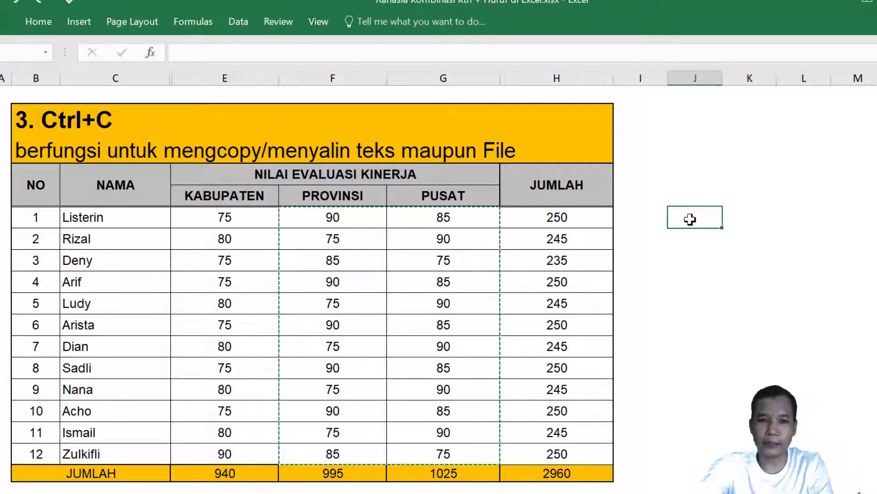
{"action": "key", "text": "ctrl+v"}
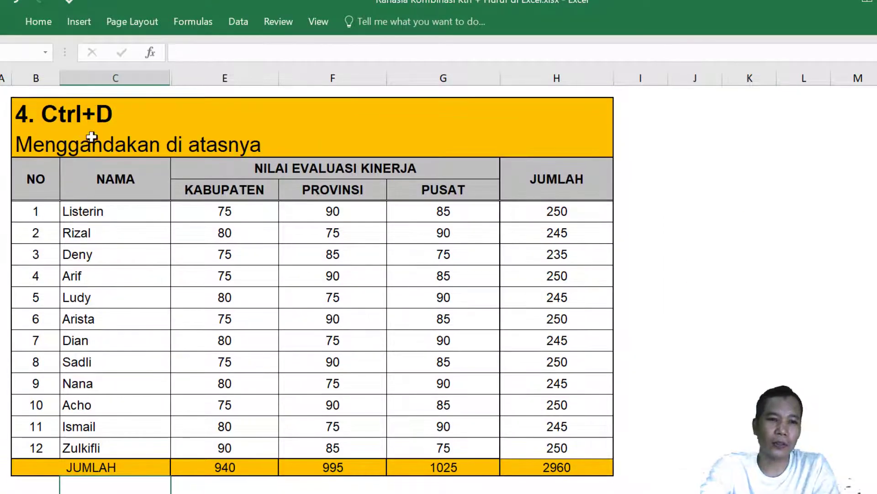
On the 4. Ctrl+D sheet, clear the names and scores of the last two rows.
{"action": "left_click", "coordinate": [75, 116]}
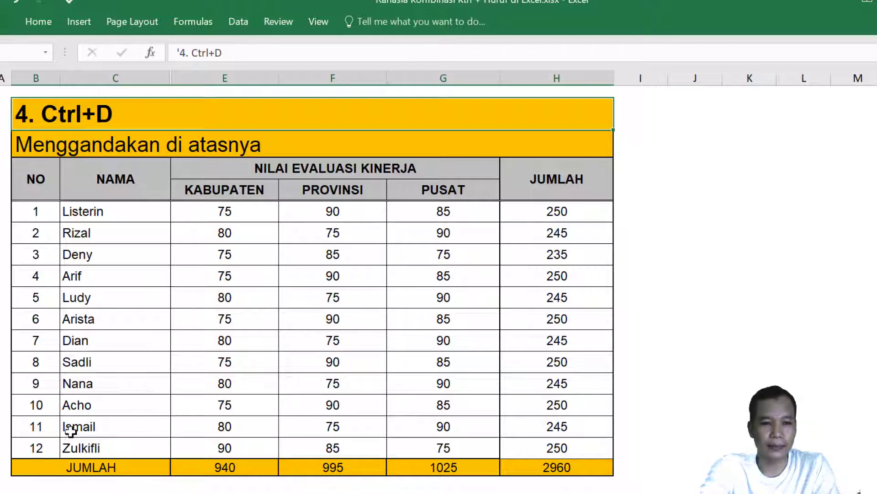
{"action": "left_click_drag", "start_coordinate": [71, 428], "coordinate": [522, 446]}
{"action": "key", "text": "Delete"}
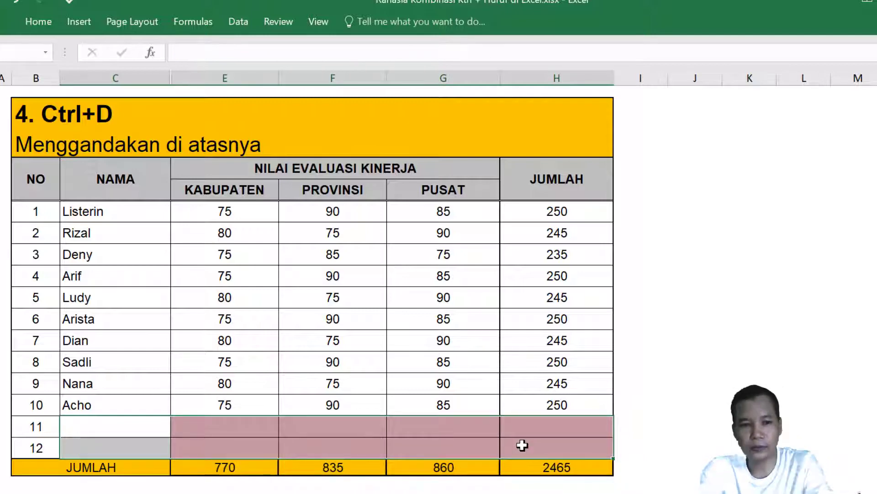
Fill row 11's name and scores down from row 10 with Ctrl+D.
{"action": "left_click", "coordinate": [117, 429]}
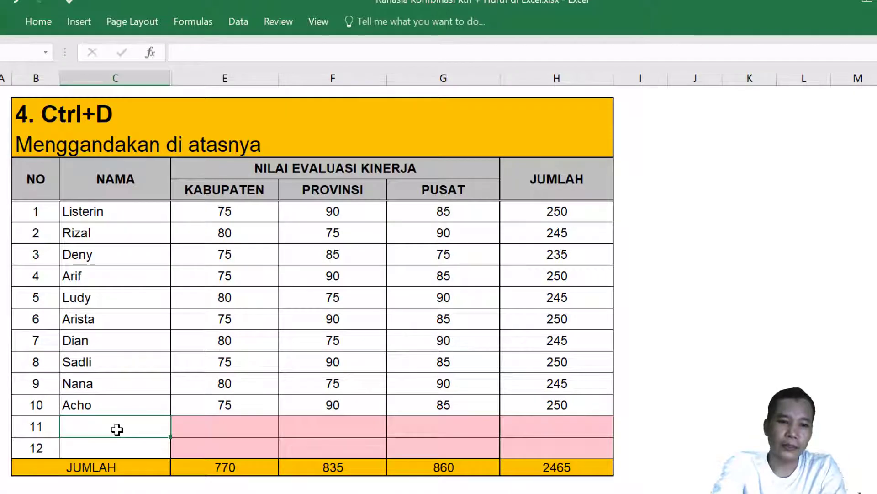
{"action": "key", "text": "ctrl+d"}
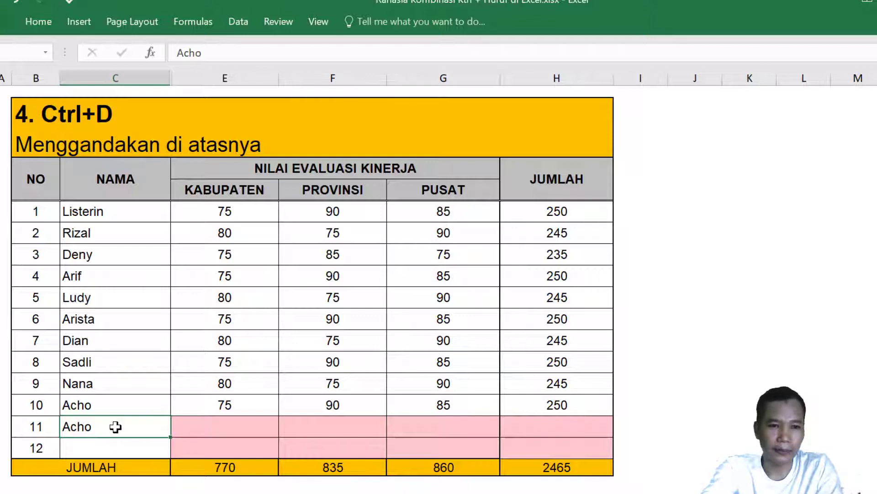
{"action": "left_click_drag", "start_coordinate": [87, 425], "coordinate": [517, 426]}
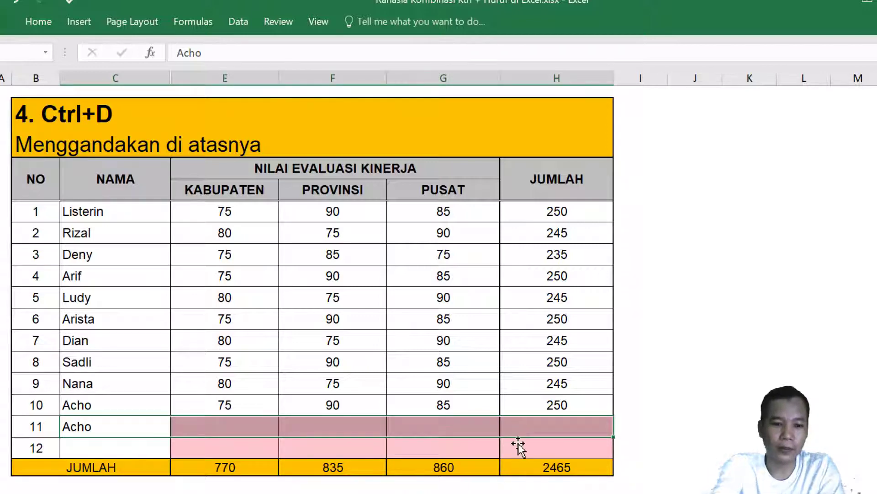
{"action": "key", "text": "ctrl+d"}
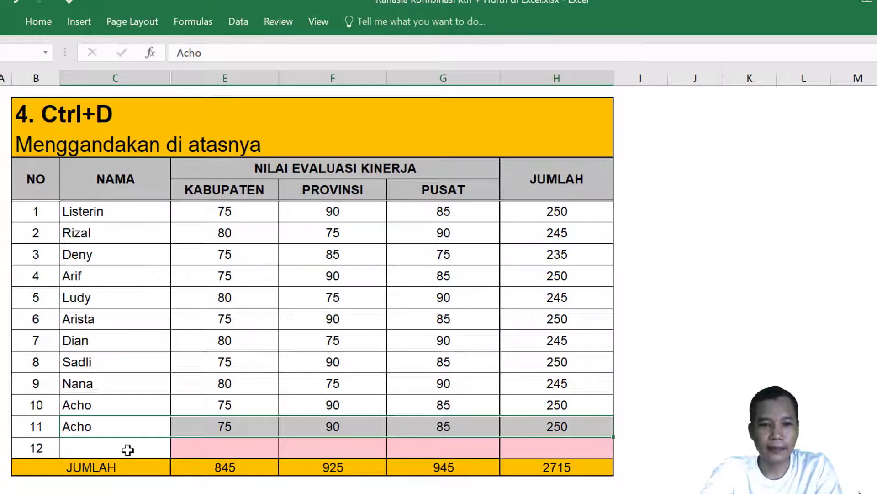
Undo the fill, restore the original last two rows, and open the 5. Ctrl+F sheet.
{"action": "left_click", "coordinate": [109, 446]}
{"action": "key", "text": "ctrl+z"}
{"action": "key", "text": "ctrl+z"}
{"action": "key", "text": "ctrl+v"}
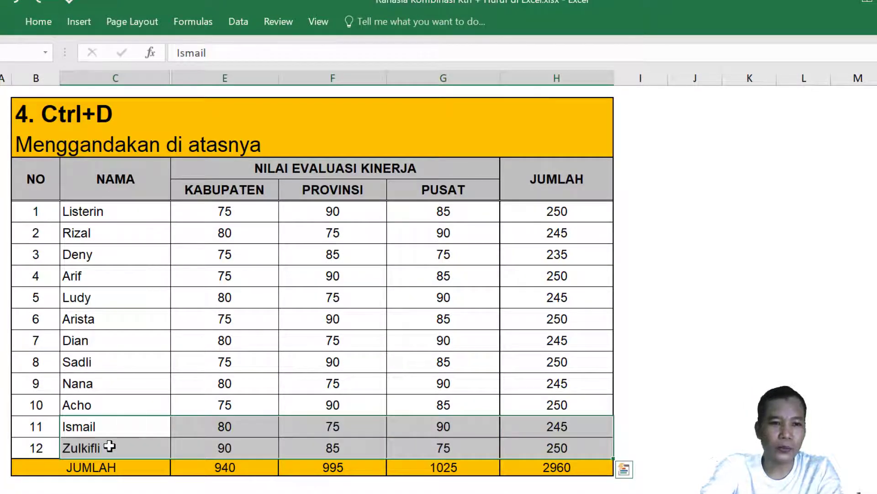
{"action": "left_click", "coordinate": [112, 493]}
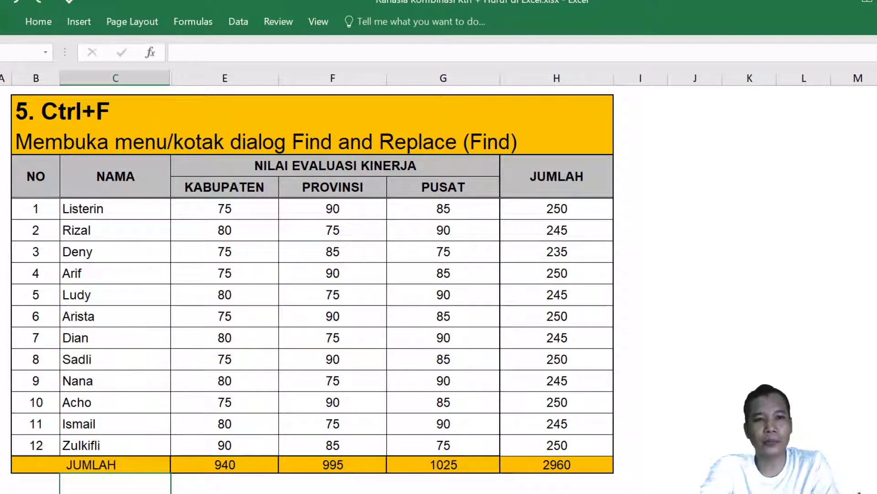
Use Find (Ctrl+F) to locate the name in row 9.
{"action": "left_click", "coordinate": [753, 350]}
{"action": "left_click", "coordinate": [721, 280]}
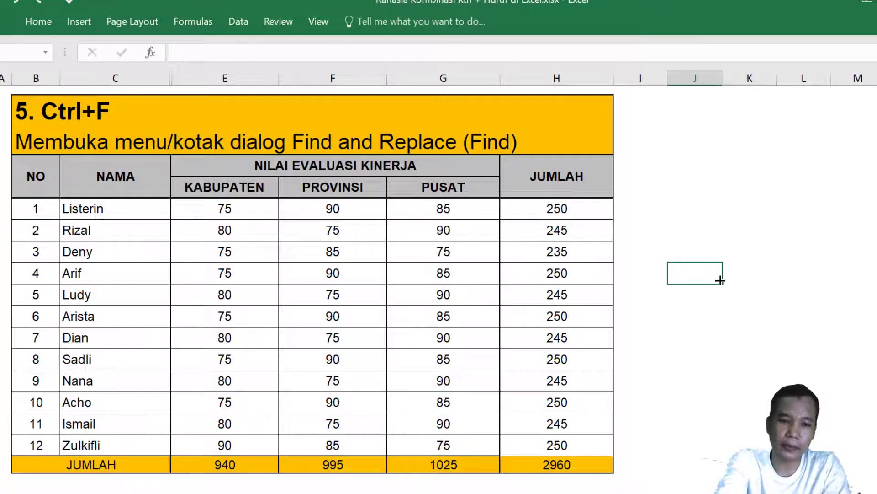
{"action": "key", "text": "ctrl+f"}
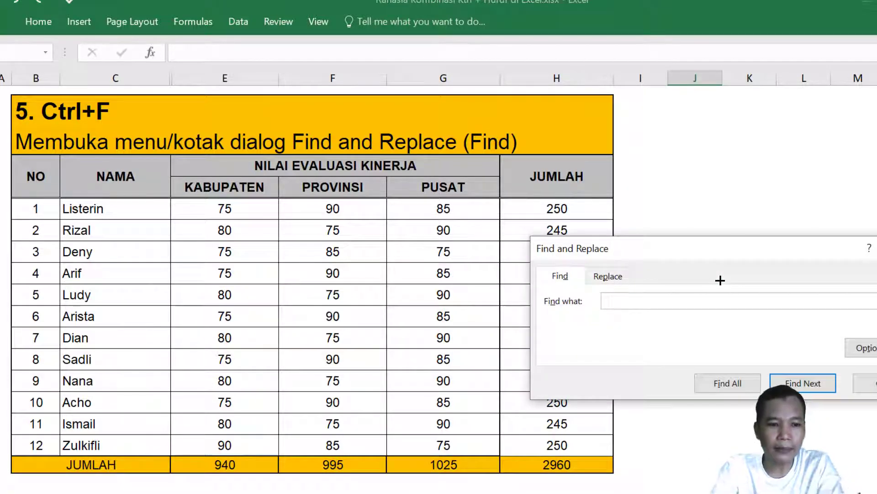
{"action": "type", "text": "NANA"}
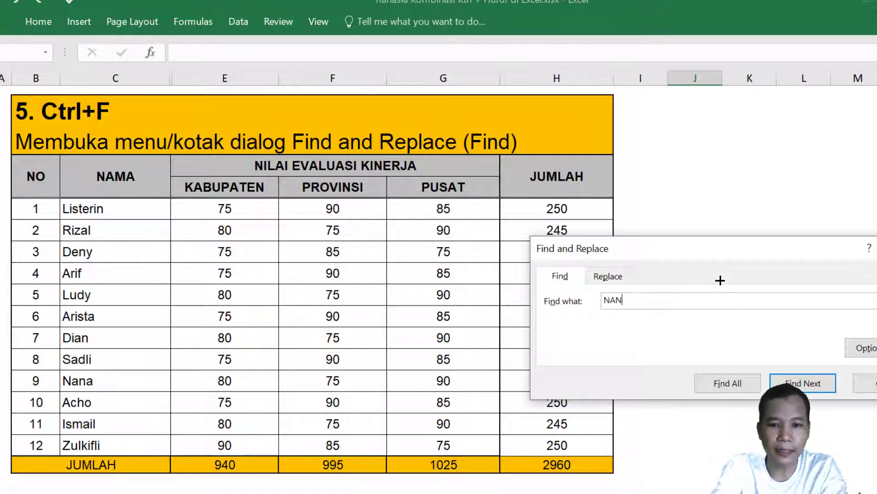
{"action": "left_click", "coordinate": [799, 384]}
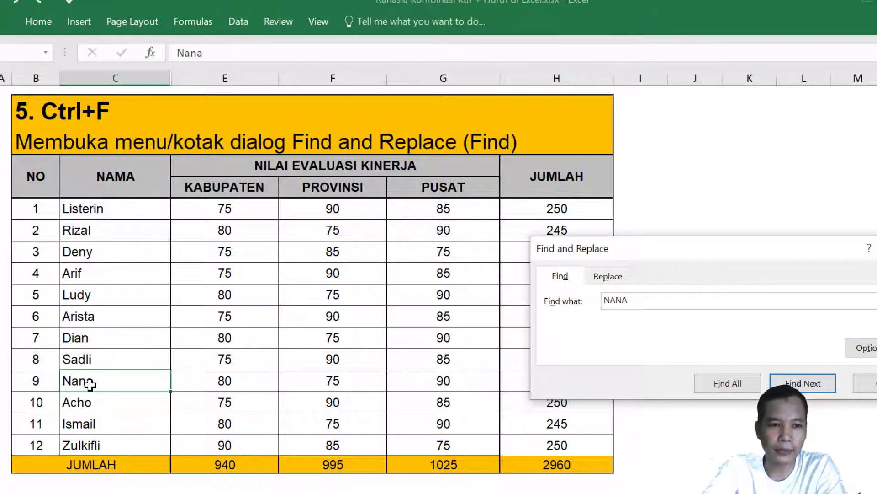
Search in turn for the names in row 7 and row 10.
{"action": "left_click_drag", "start_coordinate": [641, 298], "coordinate": [577, 298]}
{"action": "type", "text": "DIAN"}
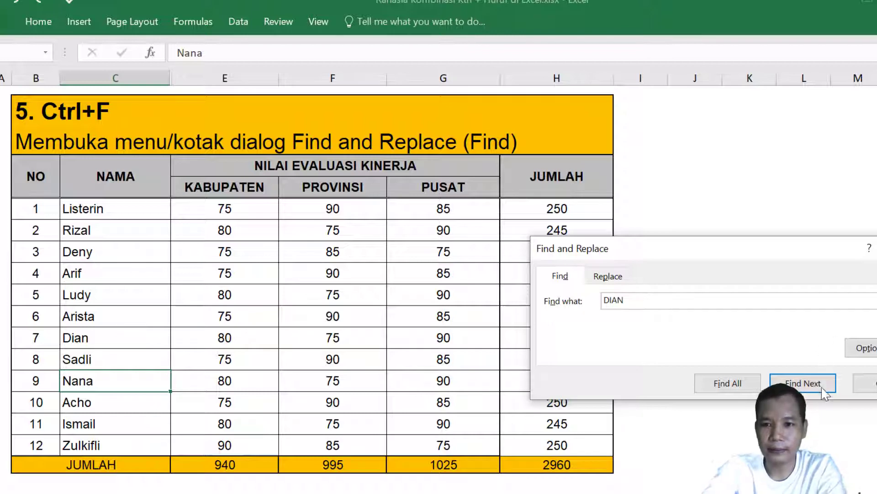
{"action": "left_click", "coordinate": [822, 386]}
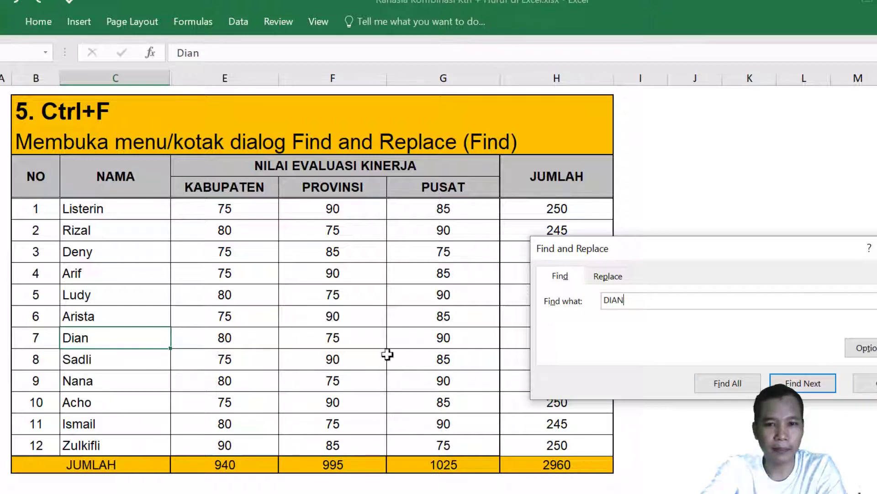
{"action": "left_click_drag", "start_coordinate": [670, 302], "coordinate": [572, 301]}
{"action": "type", "text": "ACHO"}
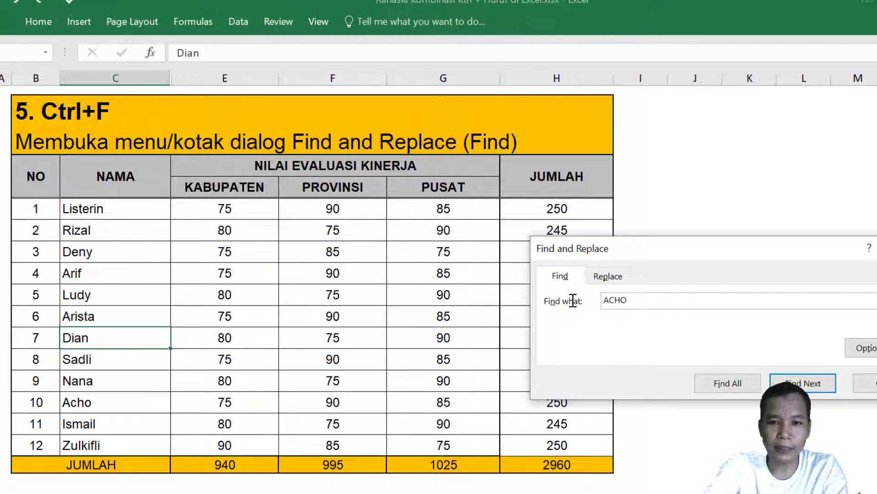
{"action": "left_click", "coordinate": [803, 383]}
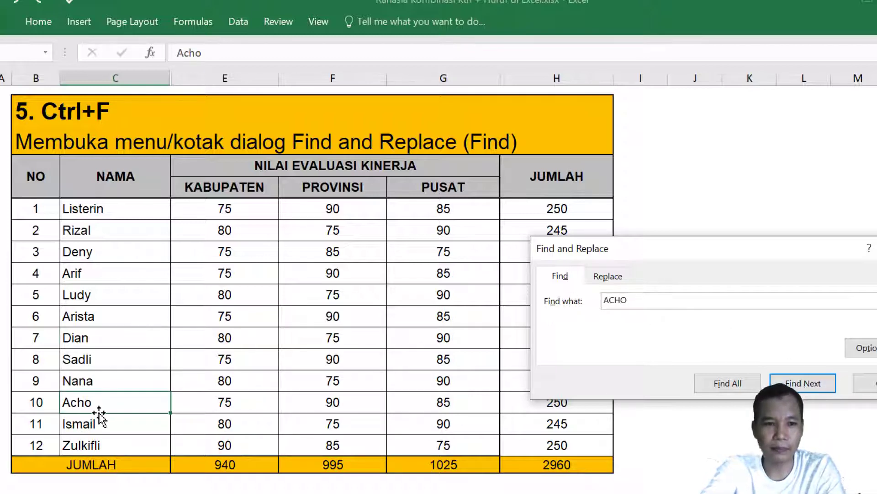
In Replace mode, replace the row 10 name with a new name.
{"action": "left_click", "coordinate": [608, 276]}
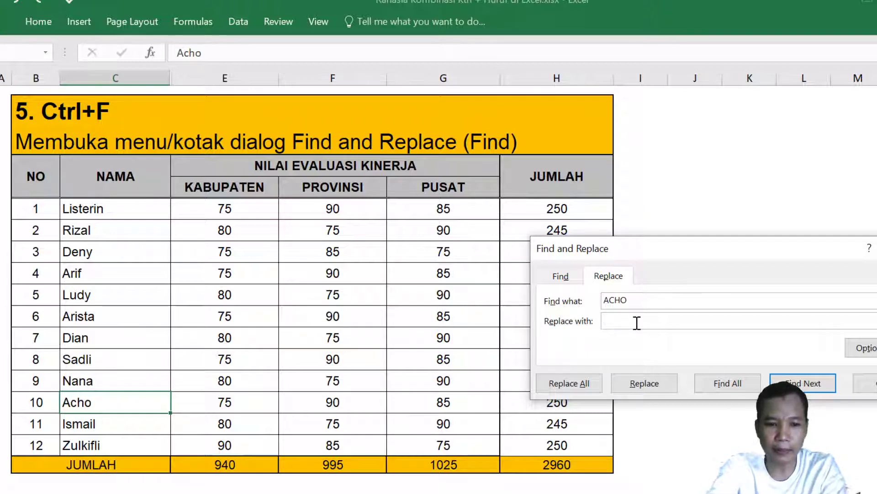
{"action": "type", "text": "Nasrudin"}
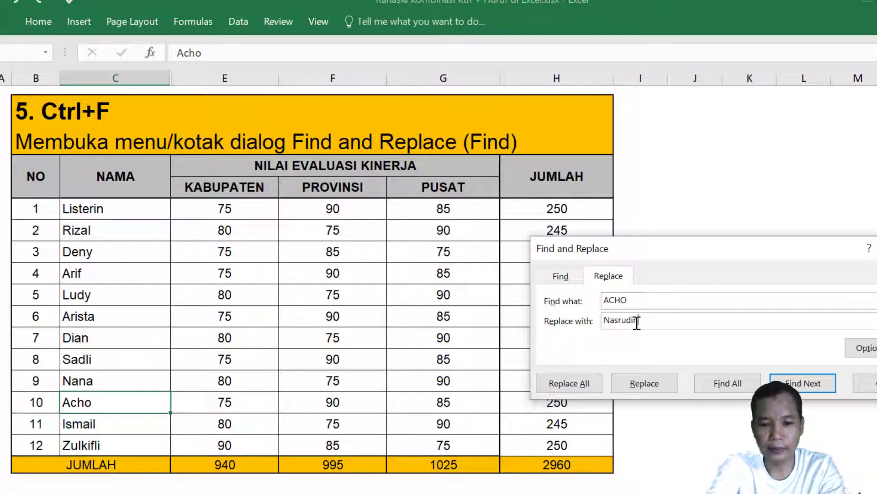
{"action": "left_click", "coordinate": [654, 388]}
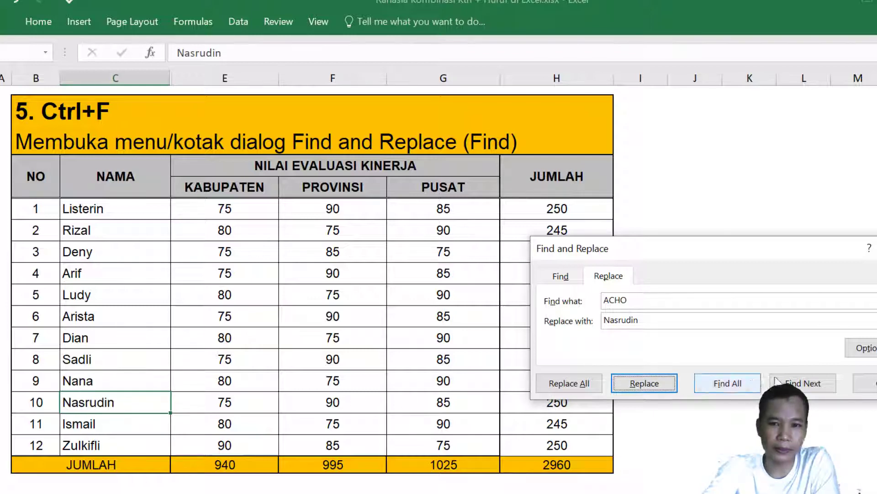
Replace the row 9 name with another new name, then close the dialog.
{"action": "left_click", "coordinate": [100, 380]}
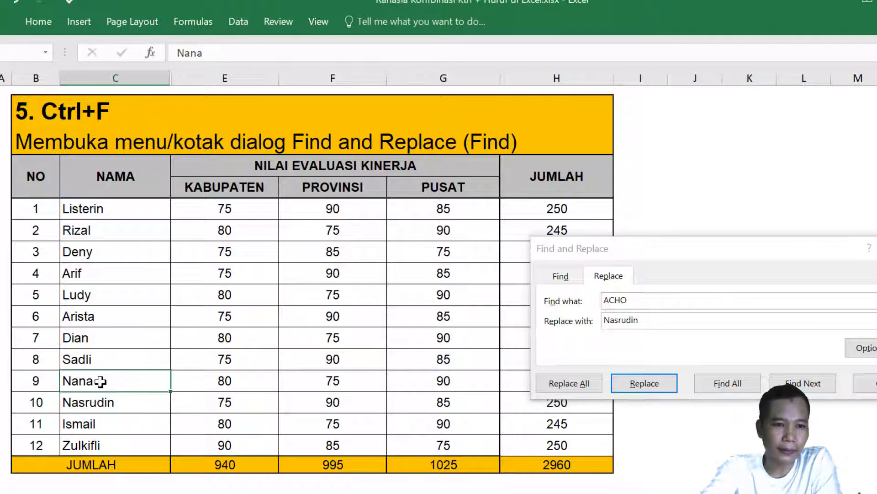
{"action": "left_click", "coordinate": [715, 299]}
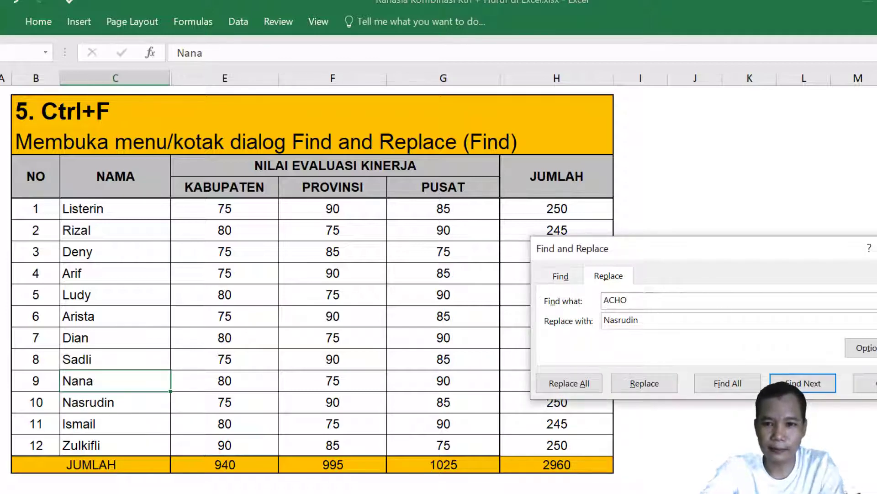
{"action": "key", "text": "BackSpace"}
{"action": "key", "text": "BackSpace"}
{"action": "key", "text": "BackSpace"}
{"action": "key", "text": "BackSpace"}
{"action": "type", "text": "nana"}
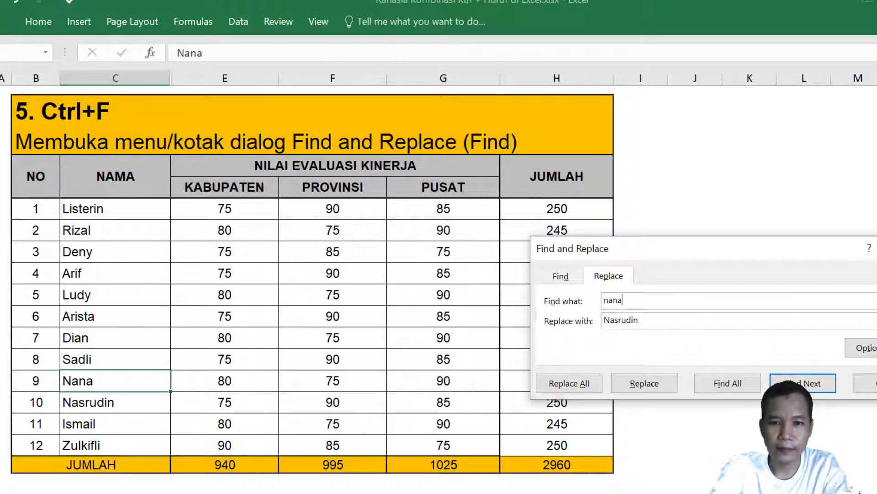
{"action": "left_click_drag", "start_coordinate": [662, 320], "coordinate": [540, 323]}
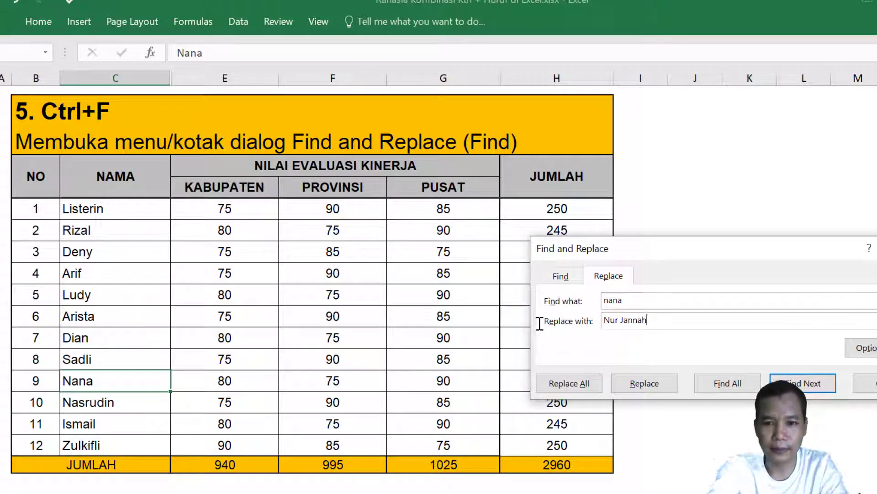
{"action": "left_click", "coordinate": [652, 388]}
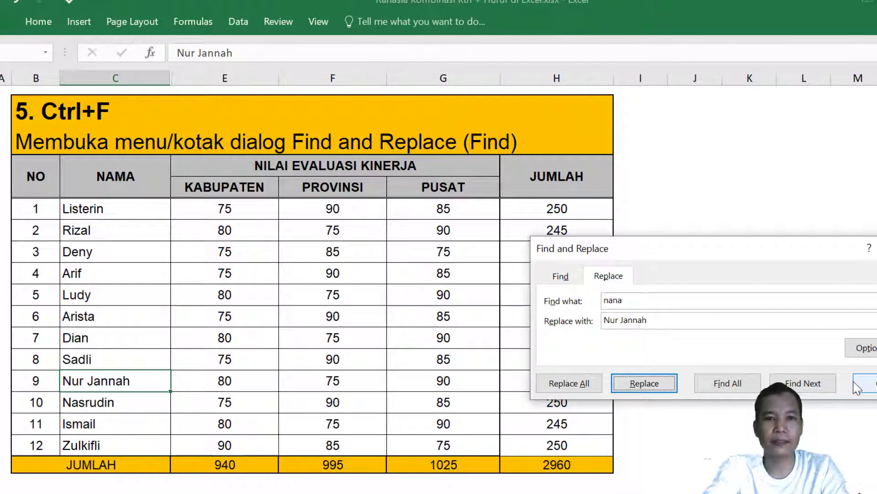
{"action": "left_click", "coordinate": [859, 385]}
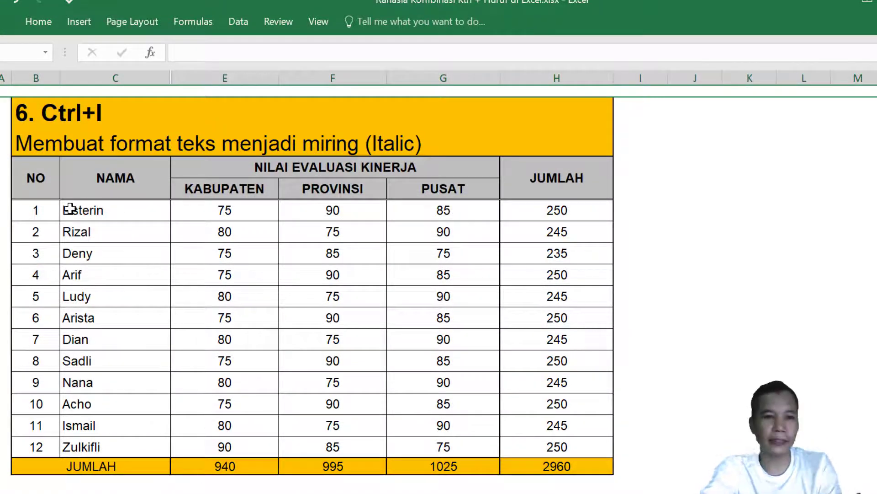
Italicize all the score table cells on the 6. Ctrl+I sheet with Ctrl+I.
{"action": "left_click_drag", "start_coordinate": [52, 207], "coordinate": [575, 442]}
{"action": "key", "text": "ctrl+i"}
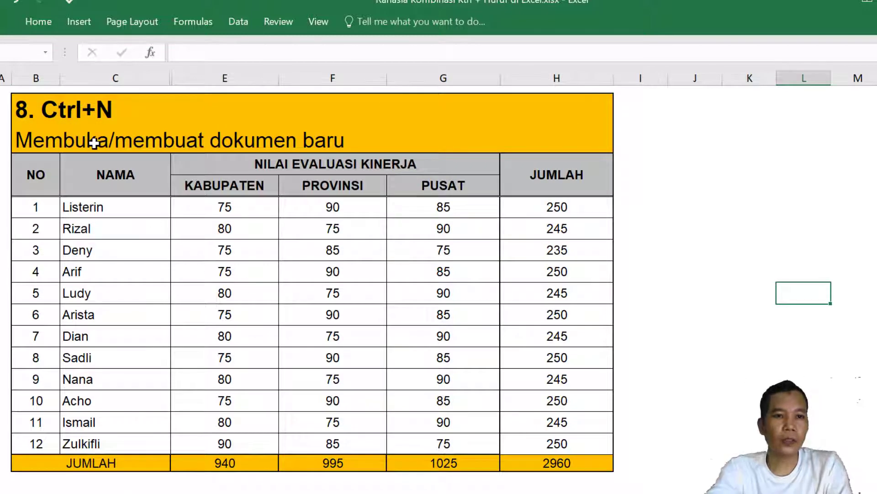
Create two new blank workbooks, Book1 and Book2, with Ctrl+N.
{"action": "left_click", "coordinate": [704, 335]}
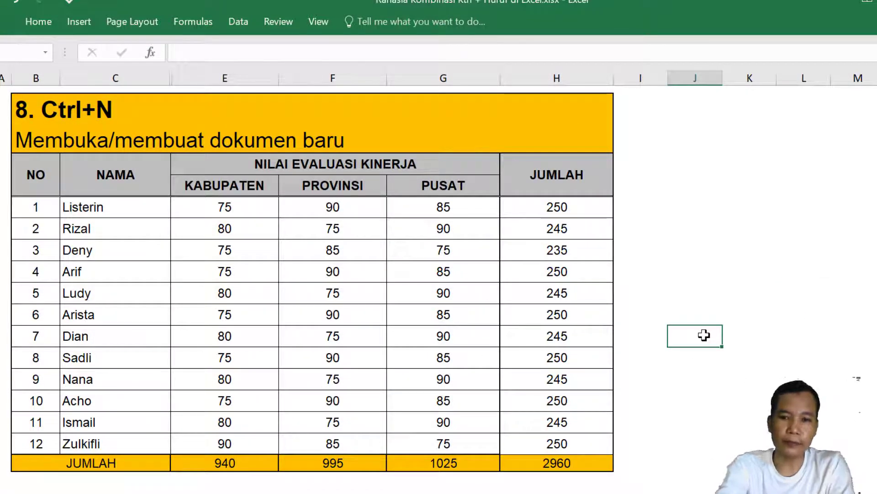
{"action": "key", "text": "ctrl+n"}
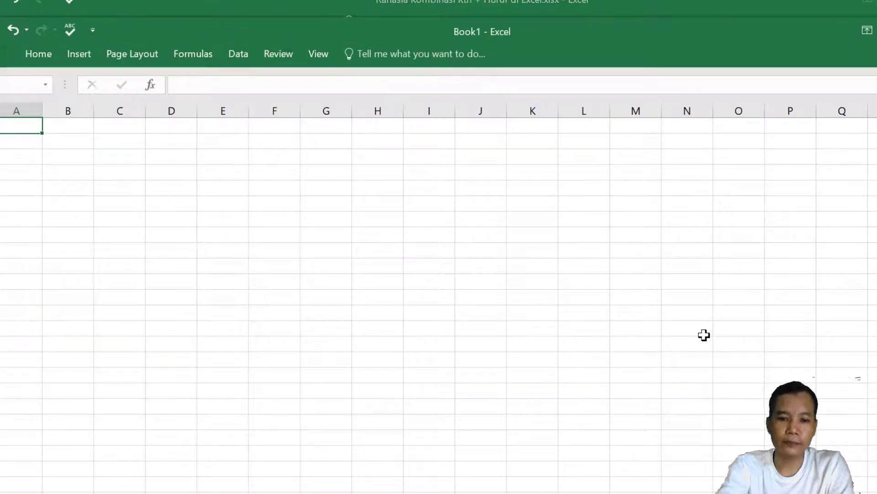
{"action": "key", "text": "ctrl+n"}
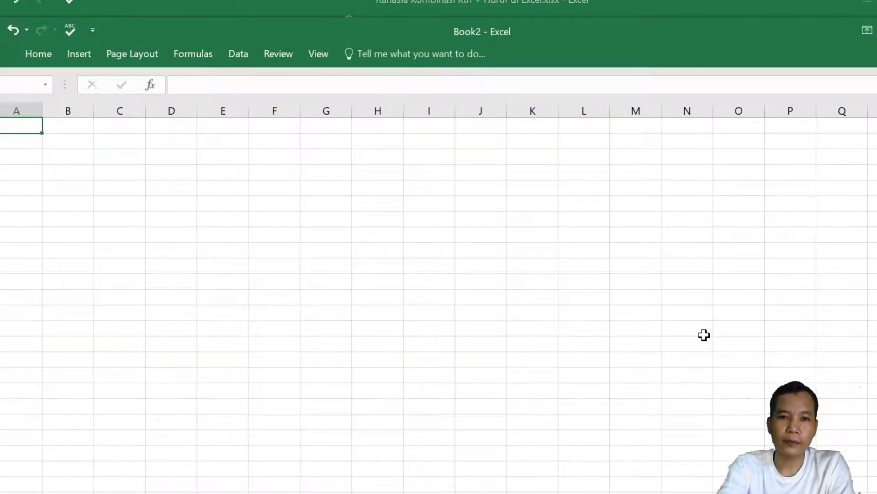
Switch between Book1 and Book2, then close both with Ctrl+W.
{"action": "left_click", "coordinate": [385, 493]}
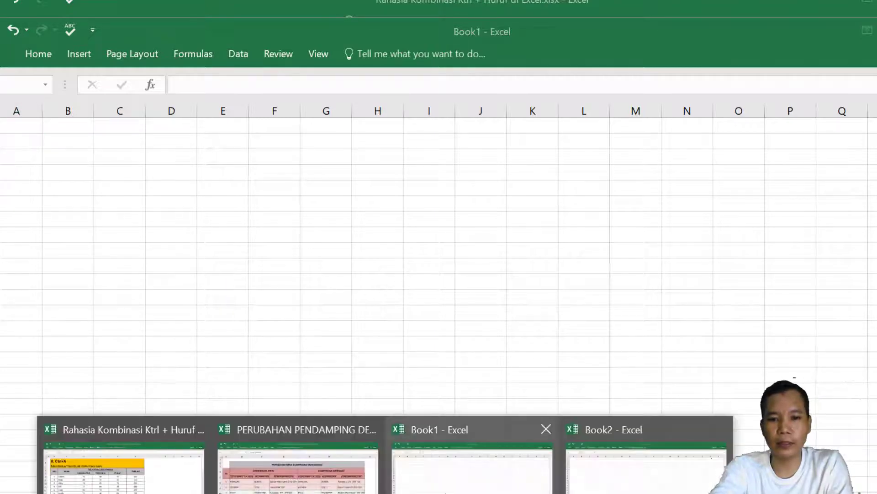
{"action": "left_click", "coordinate": [446, 493]}
{"action": "left_click", "coordinate": [385, 493]}
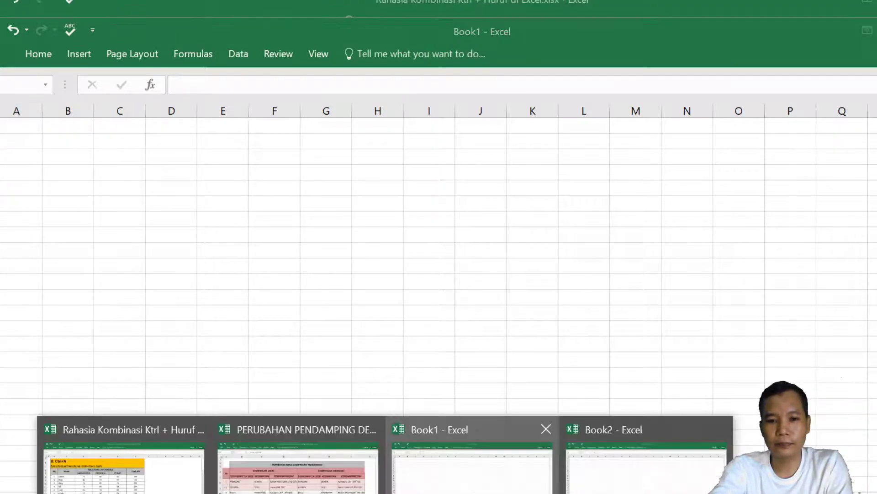
{"action": "left_click", "coordinate": [647, 467]}
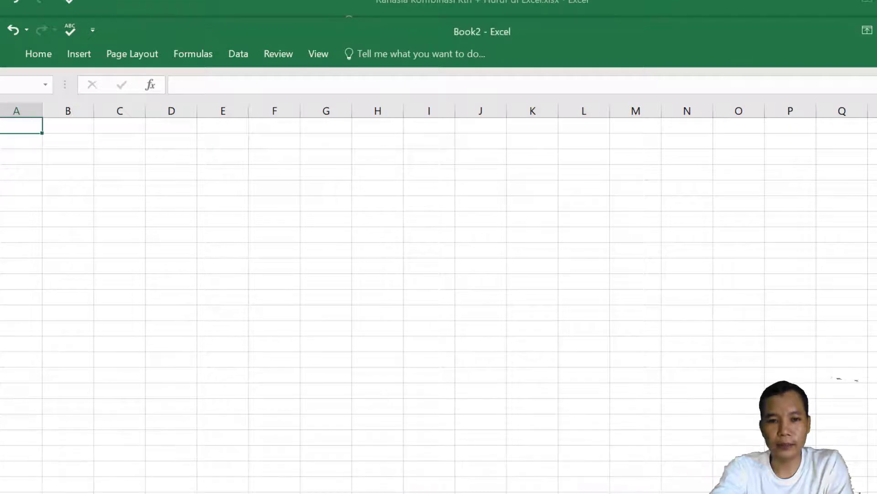
{"action": "key", "text": "ctrl+w"}
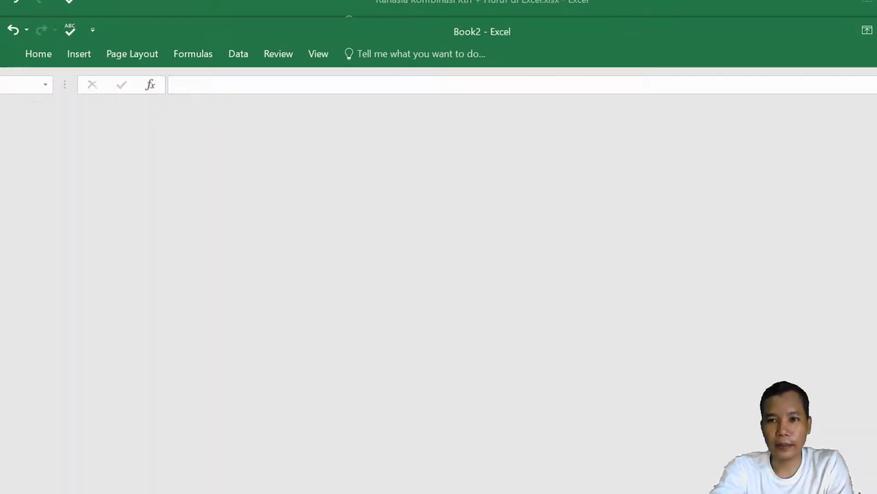
{"action": "key", "text": "ctrl+w"}
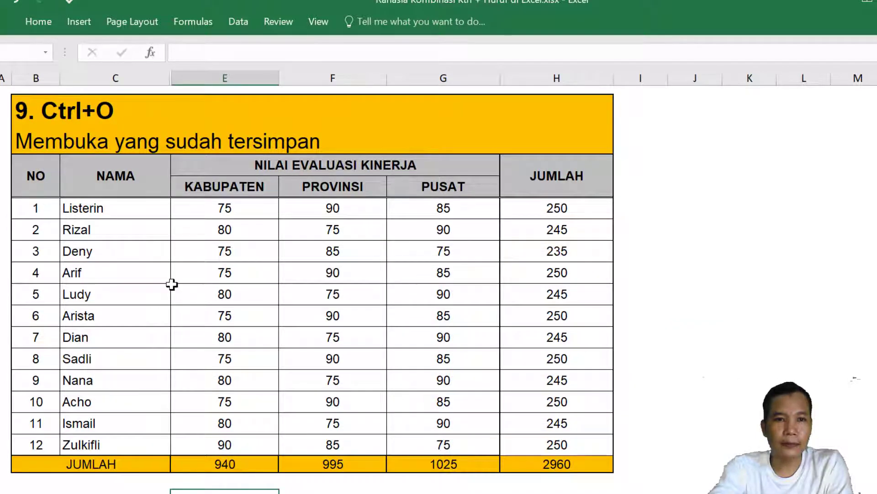
Open the recent PERUBAHAN PENDAMPING DESA TIM BANGGAI.xlsx workbook via Ctrl+O, then close it with Ctrl+W.
{"action": "left_click", "coordinate": [698, 256]}
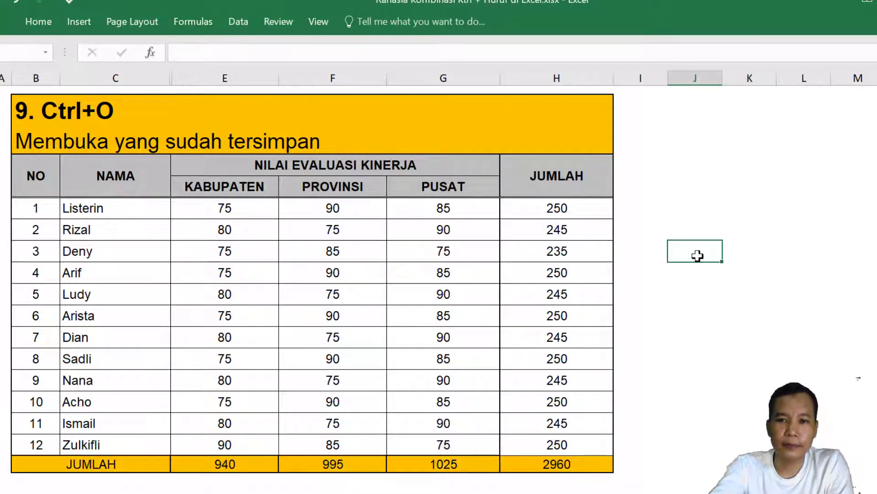
{"action": "key", "text": "ctrl+o"}
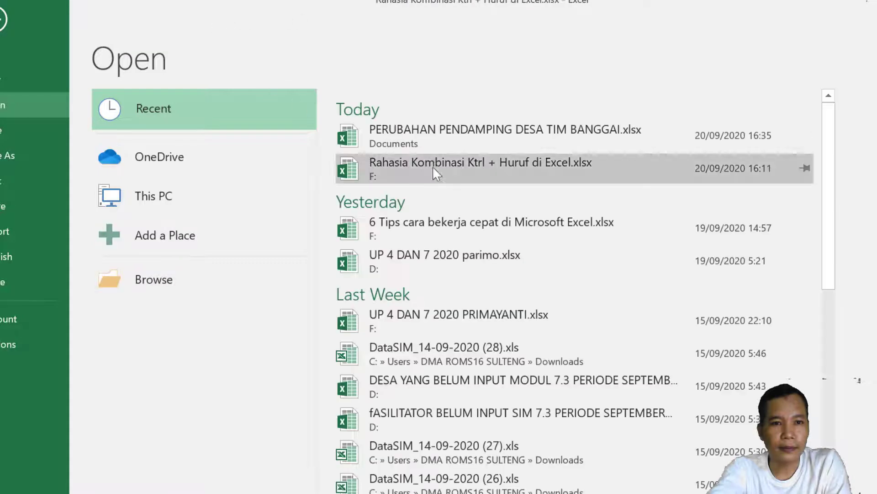
{"action": "scroll", "coordinate": [463, 179], "scroll_direction": "down", "scroll_amount": 6}
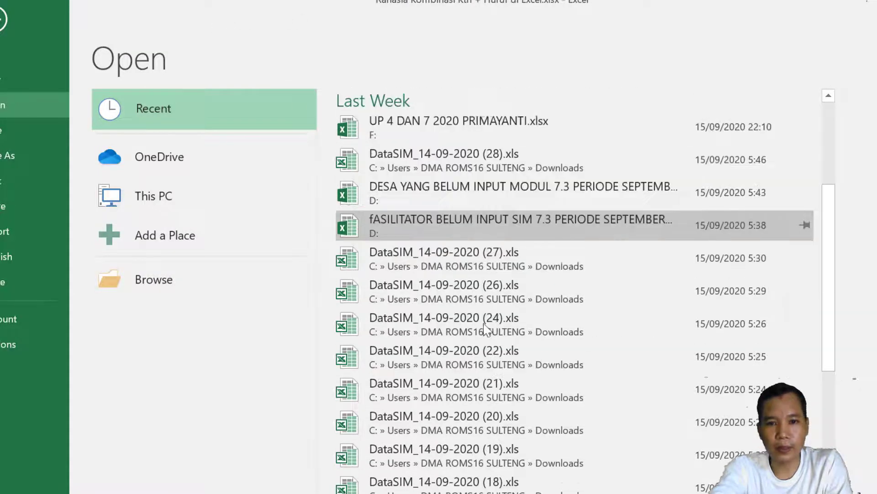
{"action": "scroll", "coordinate": [483, 492], "scroll_direction": "up", "scroll_amount": 6}
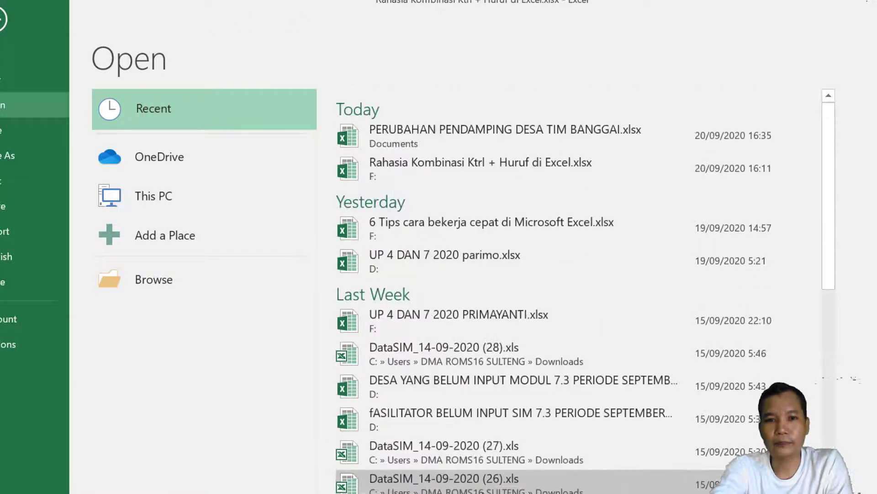
{"action": "left_click", "coordinate": [500, 130]}
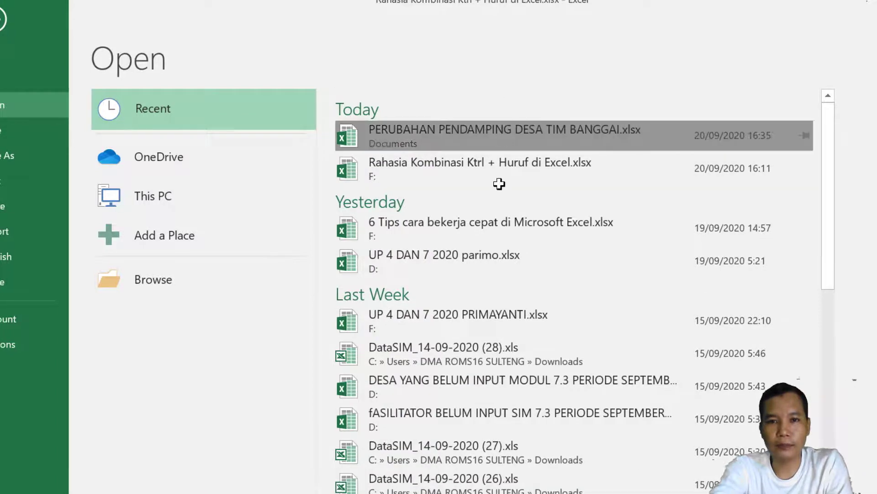
{"action": "key", "text": "Down"}
{"action": "key", "text": "Down"}
{"action": "key", "text": "Down"}
{"action": "key", "text": "Down"}
{"action": "key", "text": "Down"}
{"action": "key", "text": "Down"}
{"action": "key", "text": "Down"}
{"action": "key", "text": "Down"}
{"action": "key", "text": "Down"}
{"action": "key", "text": "Down"}
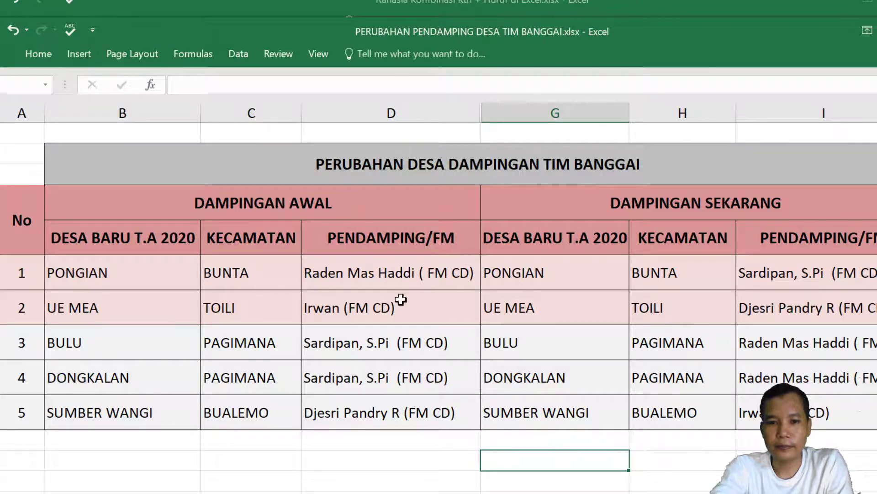
{"action": "key", "text": "ctrl+w"}
On the 10. Ctrl+P sheet, open the print preview with Ctrl+P, keeping the current printer.
{"action": "left_click", "coordinate": [279, 487]}
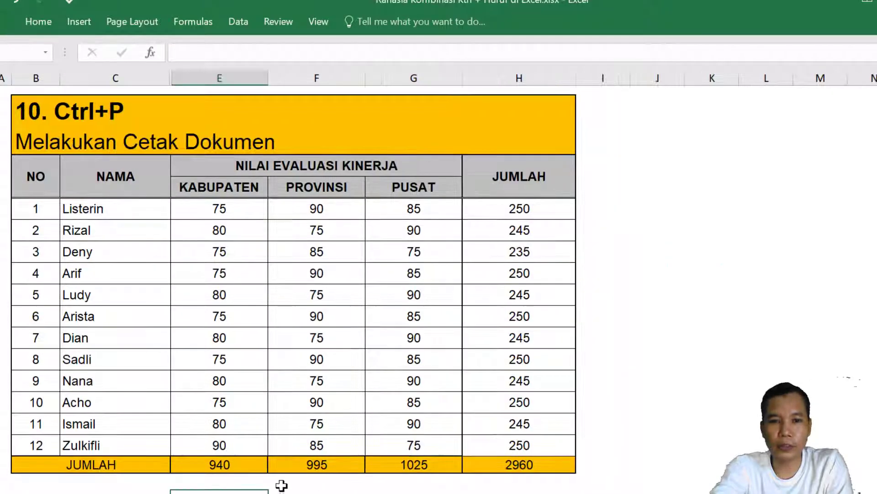
{"action": "left_click", "coordinate": [732, 322]}
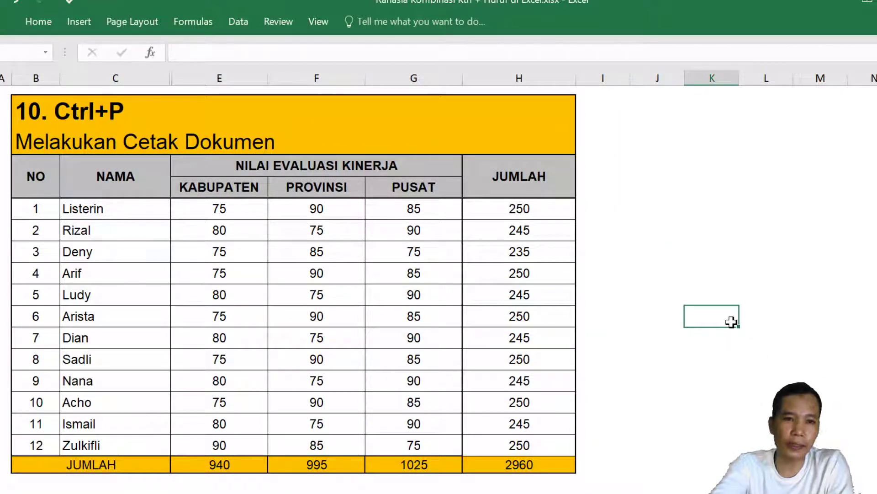
{"action": "key", "text": "ctrl+p"}
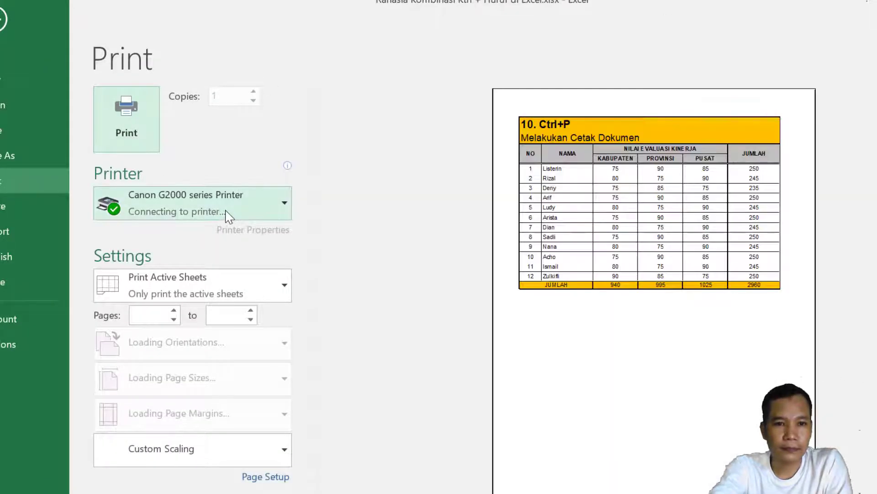
{"action": "left_click", "coordinate": [227, 213]}
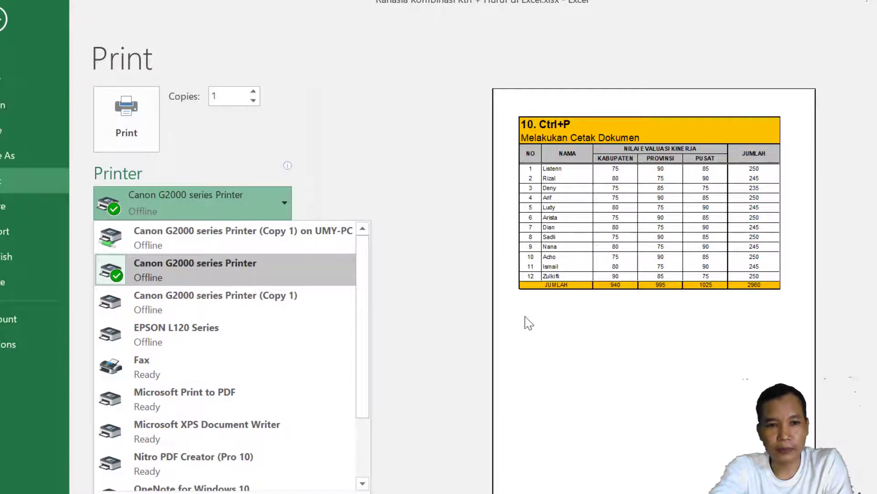
{"action": "left_click", "coordinate": [609, 369]}
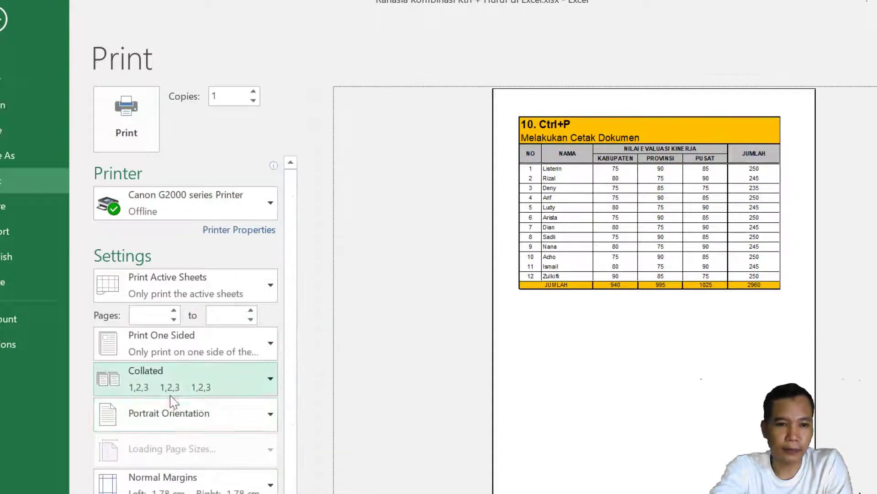
Keep portrait orientation and set the paper size to A4.
{"action": "left_click", "coordinate": [204, 414]}
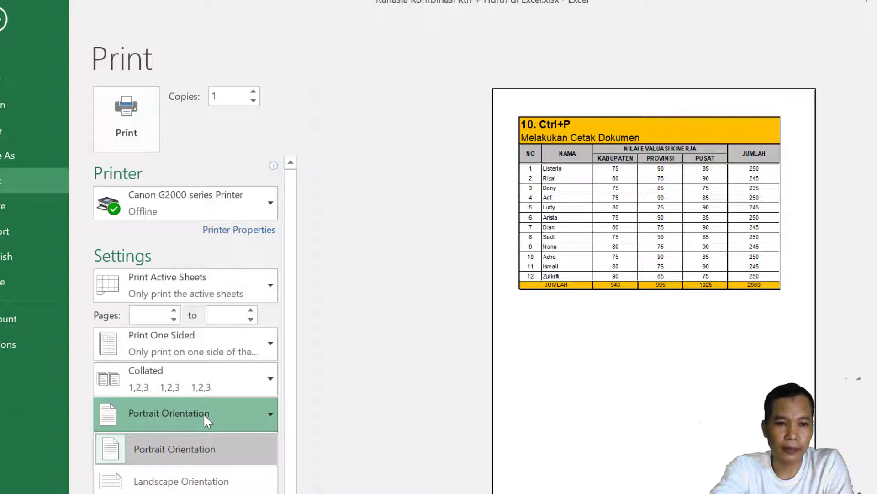
{"action": "left_click", "coordinate": [203, 413]}
{"action": "left_click", "coordinate": [215, 450]}
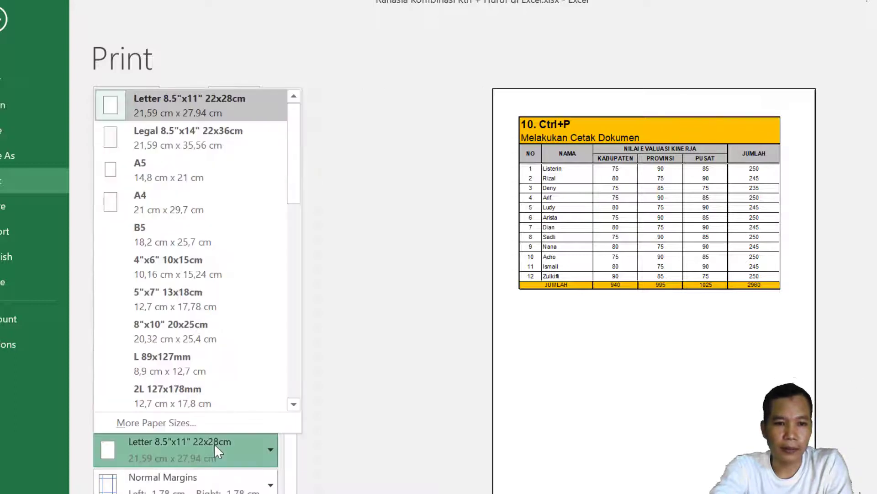
{"action": "left_click", "coordinate": [185, 210]}
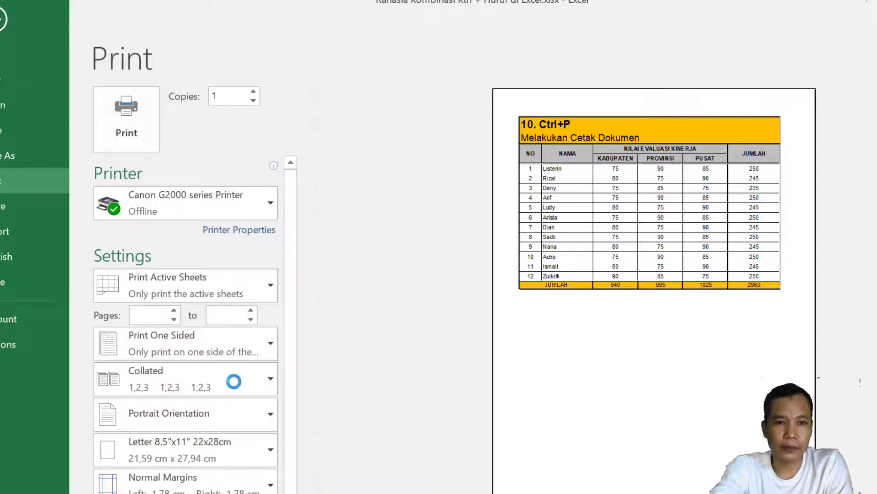
Switch the page to landscape orientation, then exit the print view.
{"action": "left_click", "coordinate": [261, 416]}
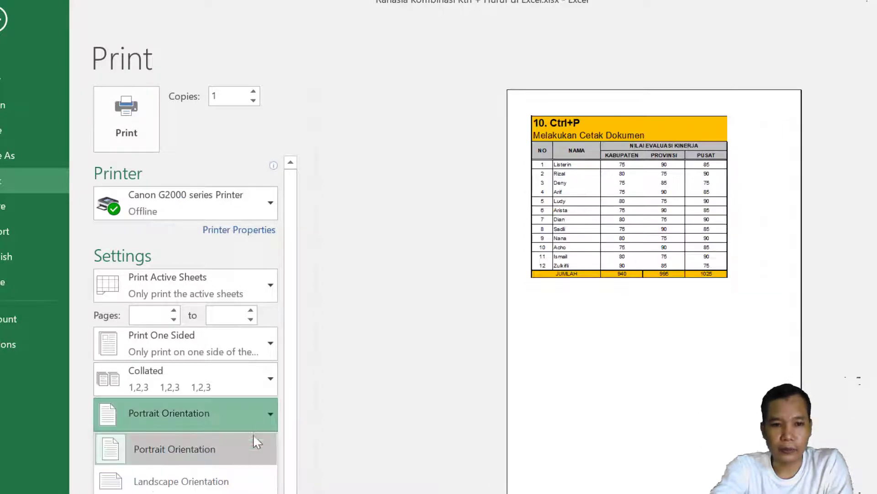
{"action": "left_click", "coordinate": [233, 488]}
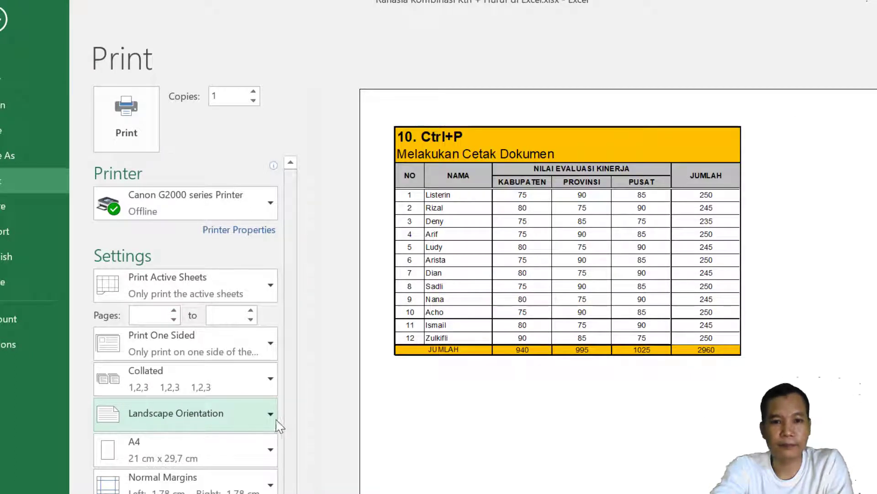
{"action": "left_click", "coordinate": [211, 415]}
{"action": "left_click", "coordinate": [180, 450]}
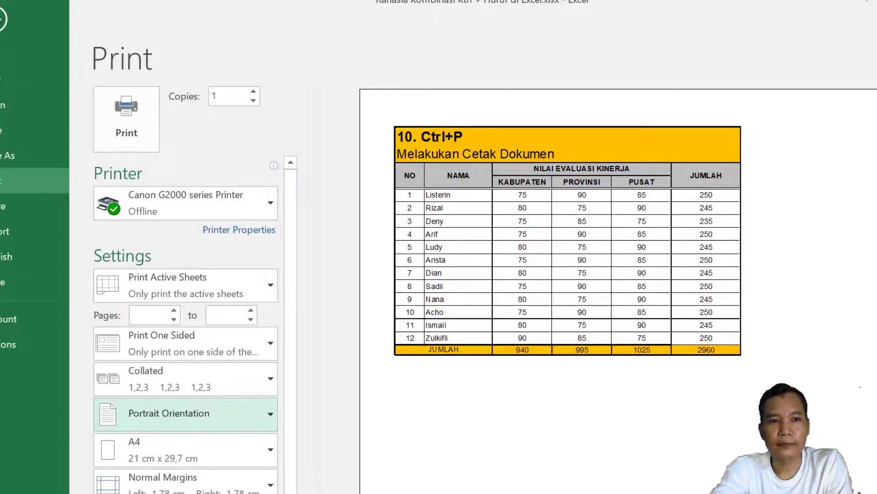
{"action": "key", "text": "Escape"}
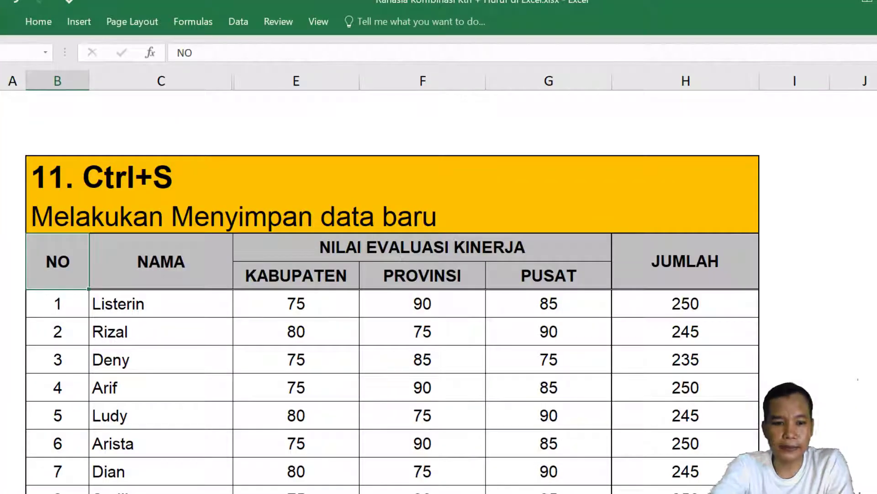
Browse the Save As locations in the File view, then return to the 11. Ctrl+S score table.
{"action": "scroll", "coordinate": [573, 320], "scroll_direction": "down", "scroll_amount": 2}
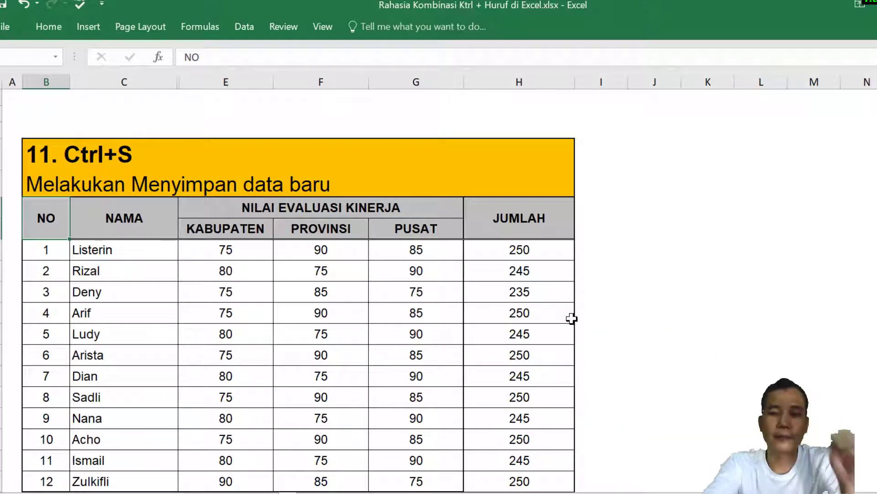
{"action": "left_click", "coordinate": [615, 296]}
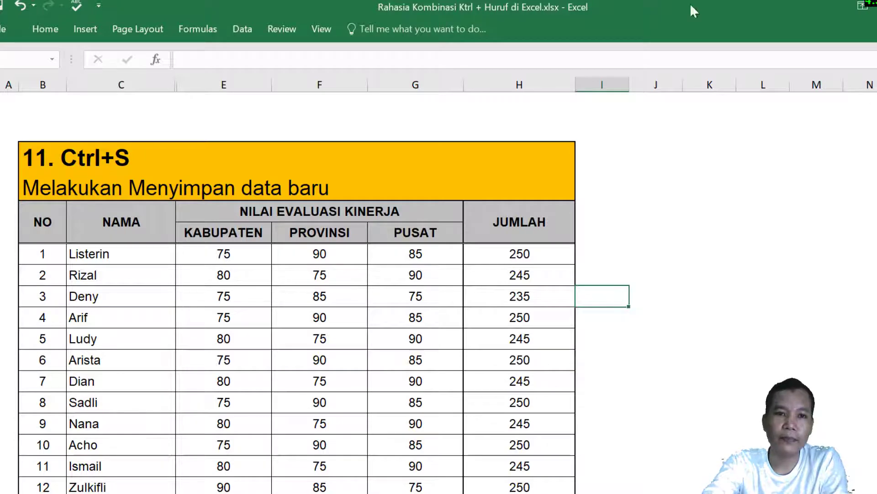
{"action": "left_click", "coordinate": [4, 32]}
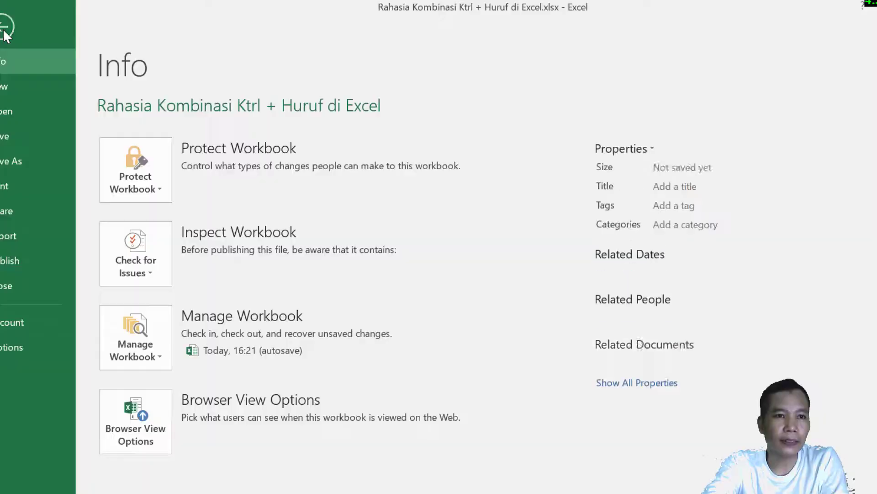
{"action": "left_click", "coordinate": [17, 164]}
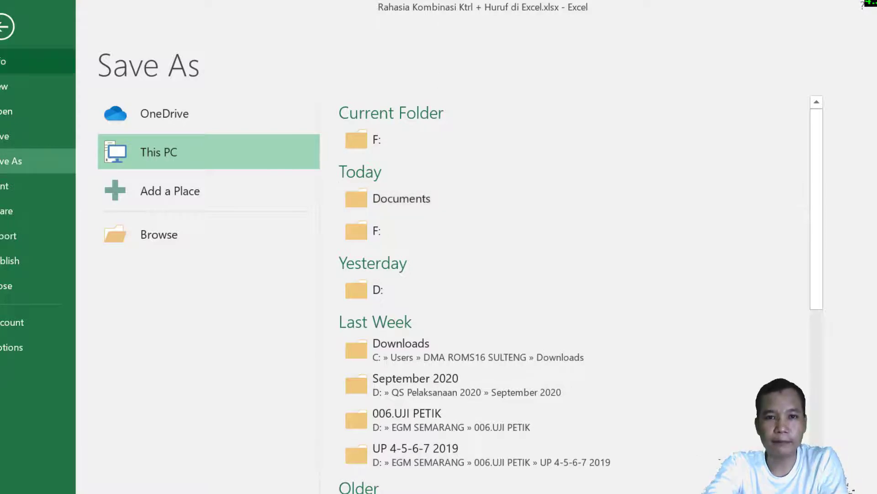
{"action": "left_click", "coordinate": [7, 26]}
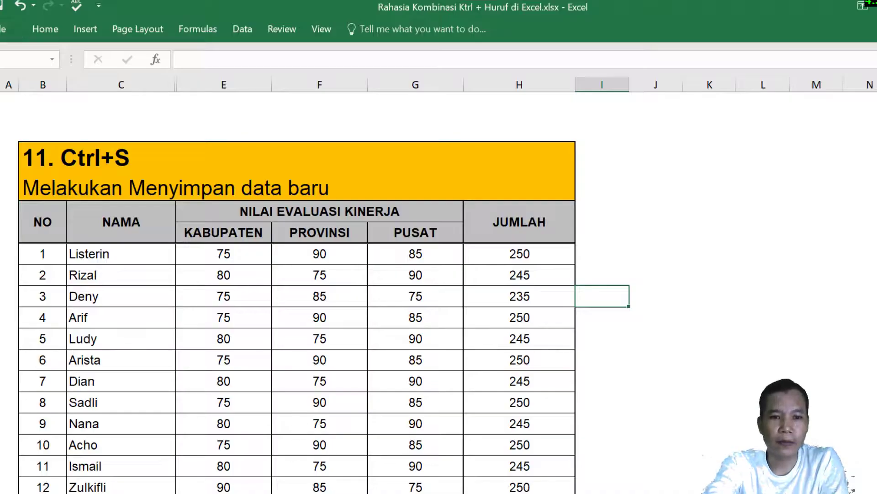
On the Ctrl+U sheet, underline the table body, columns B–H for rows 1–12, with Ctrl+U.
{"action": "key", "text": "ctrl+Page_Down"}
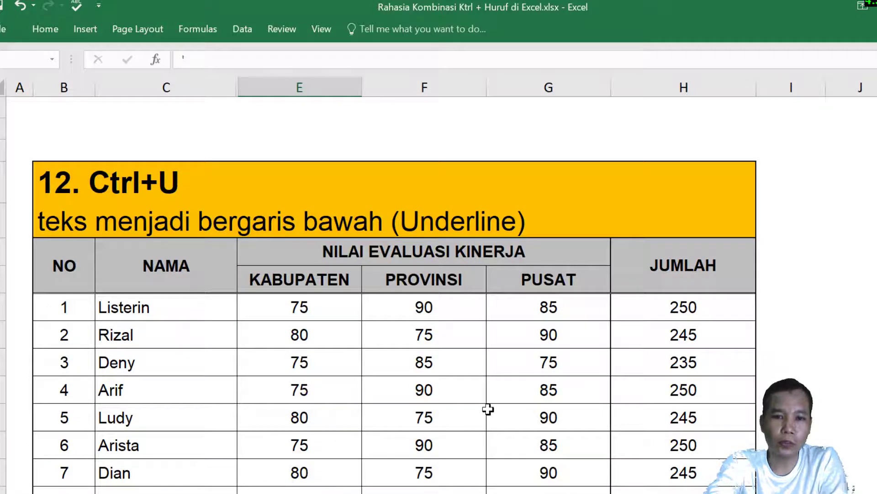
{"action": "scroll", "coordinate": [492, 397], "scroll_direction": "down", "scroll_amount": 3}
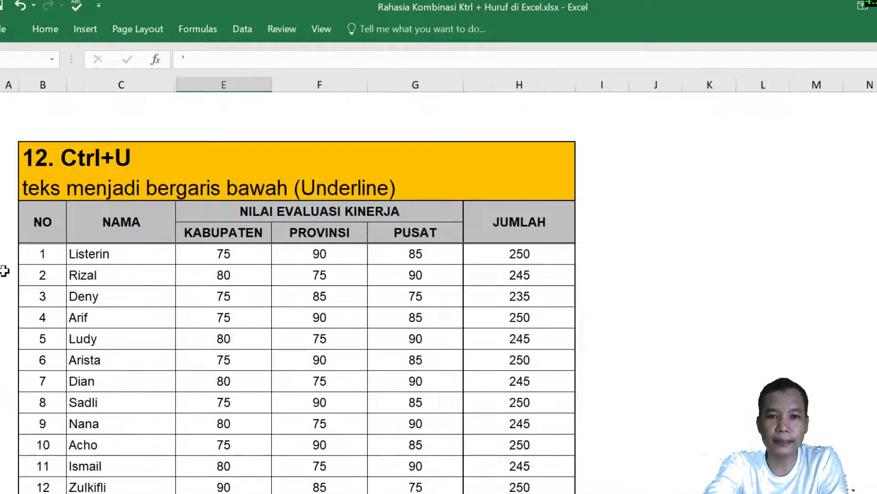
{"action": "left_click", "coordinate": [43, 253]}
{"action": "left_click_drag", "start_coordinate": [43, 254], "coordinate": [493, 492]}
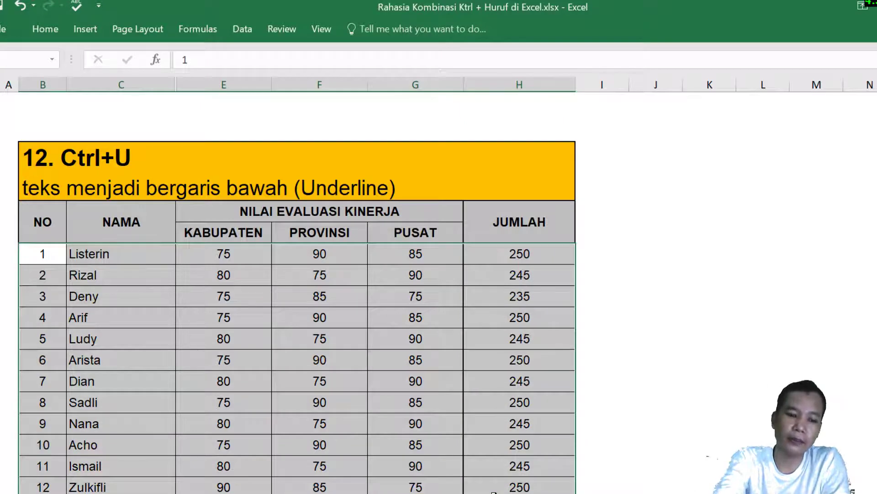
{"action": "key", "text": "ctrl+u"}
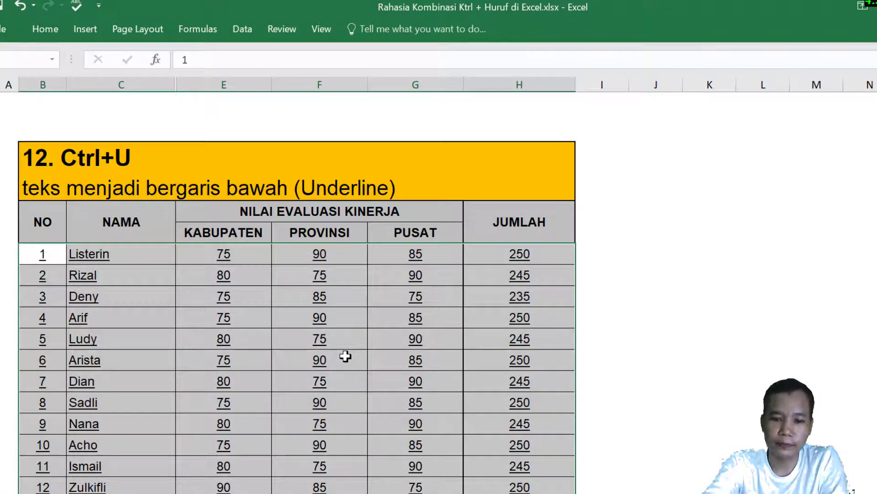
{"action": "key", "text": "ctrl+u"}
{"action": "key", "text": "ctrl+u"}
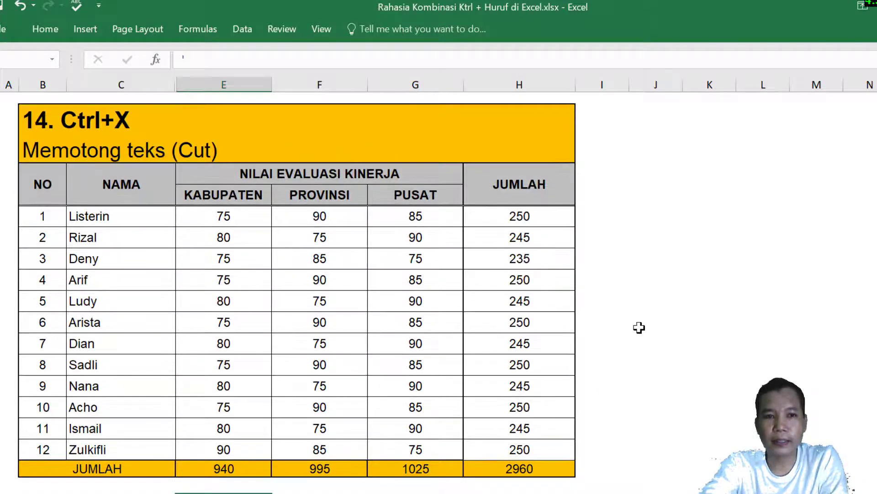
Cut the PROVINSI and PUSAT score columns, paste them into columns J and K, and dismiss the circular reference warning.
{"action": "left_click", "coordinate": [639, 326]}
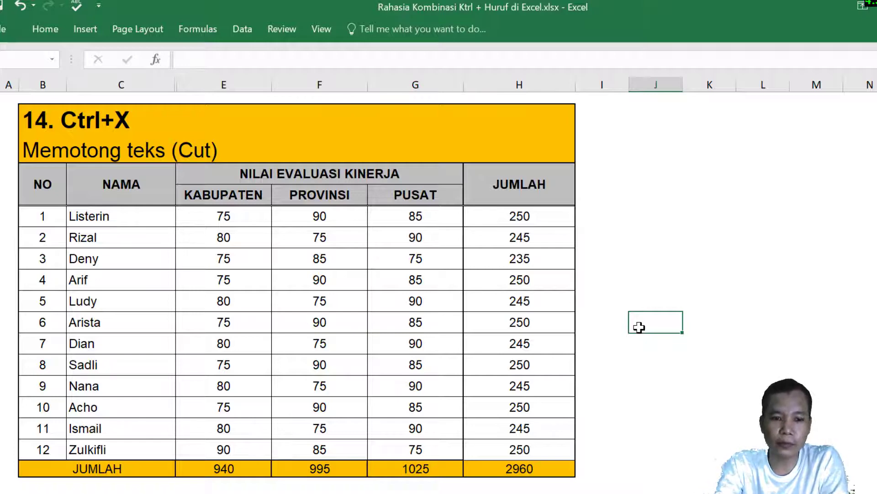
{"action": "key", "text": "ctrl+x"}
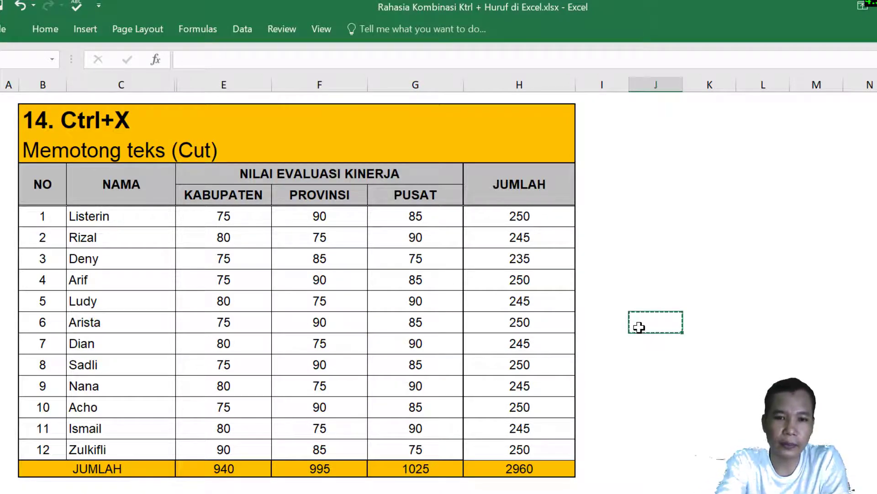
{"action": "left_click", "coordinate": [694, 292]}
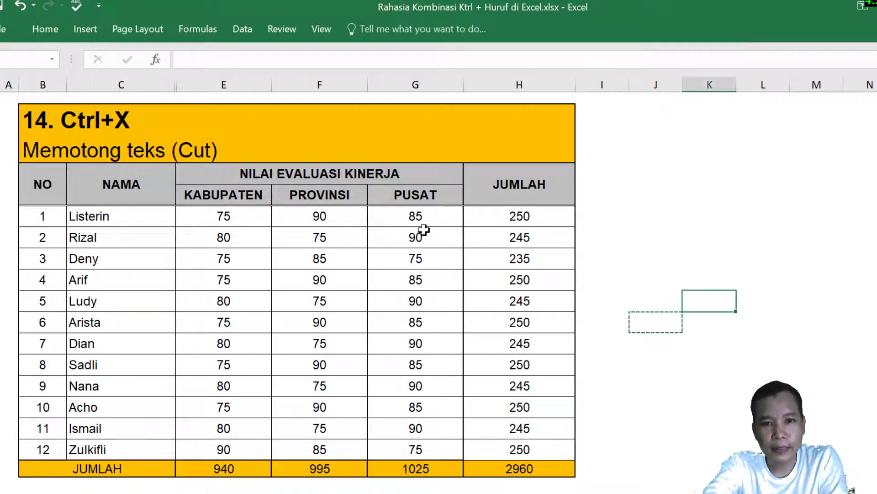
{"action": "left_click_drag", "start_coordinate": [325, 217], "coordinate": [413, 450]}
{"action": "key", "text": "ctrl+x"}
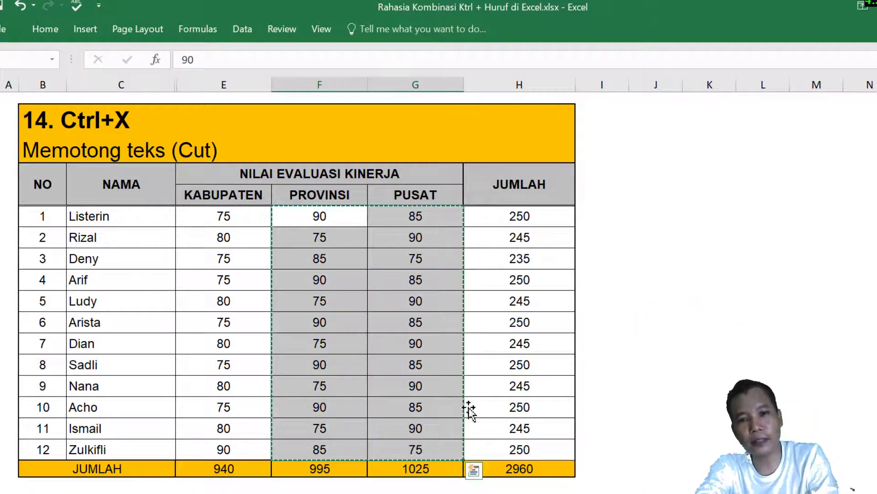
{"action": "left_click", "coordinate": [634, 220]}
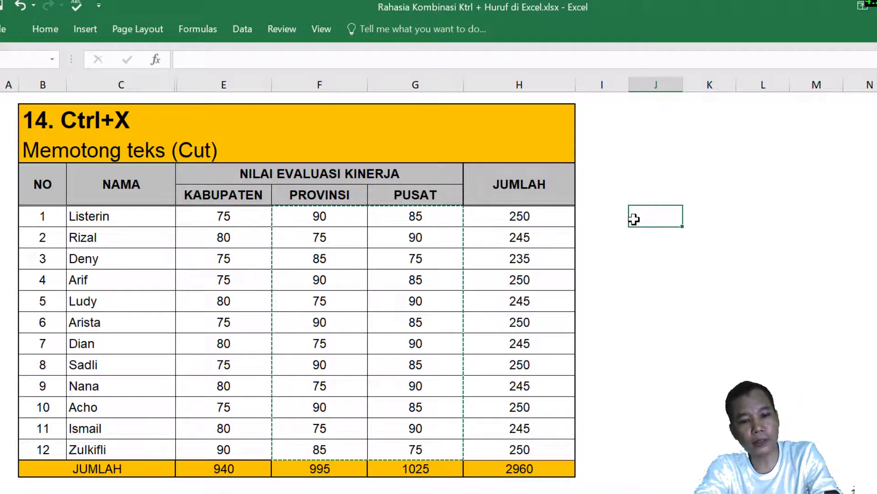
{"action": "key", "text": "ctrl+v"}
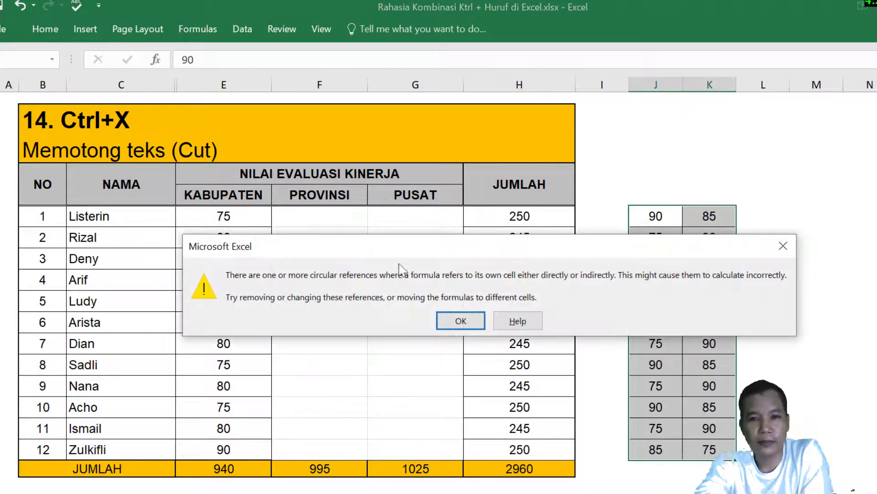
{"action": "left_click", "coordinate": [461, 320]}
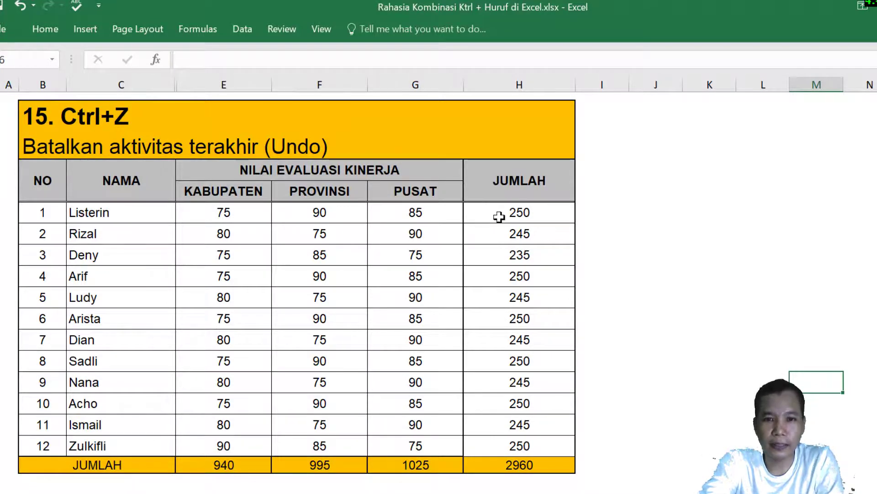
Delete the twelve JUMLAH totals in column H and restore them with Ctrl+Z.
{"action": "left_click_drag", "start_coordinate": [511, 215], "coordinate": [525, 444]}
{"action": "key", "text": "Delete"}
{"action": "left_click", "coordinate": [678, 360]}
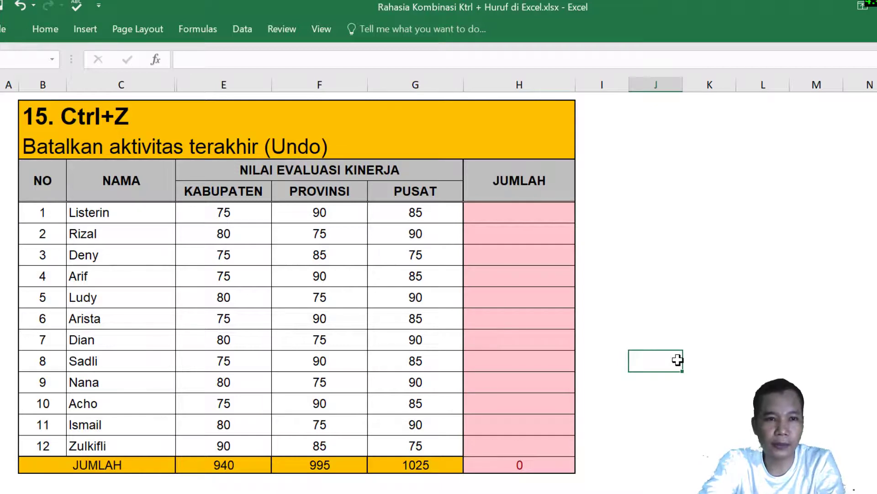
{"action": "key", "text": "ctrl+z"}
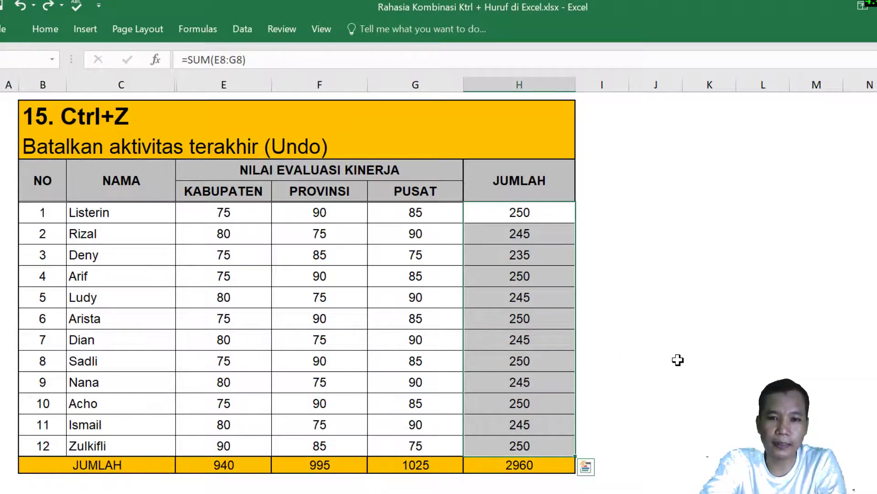
Close the workbook with Ctrl+W, saving the changes.
{"action": "left_click", "coordinate": [688, 365]}
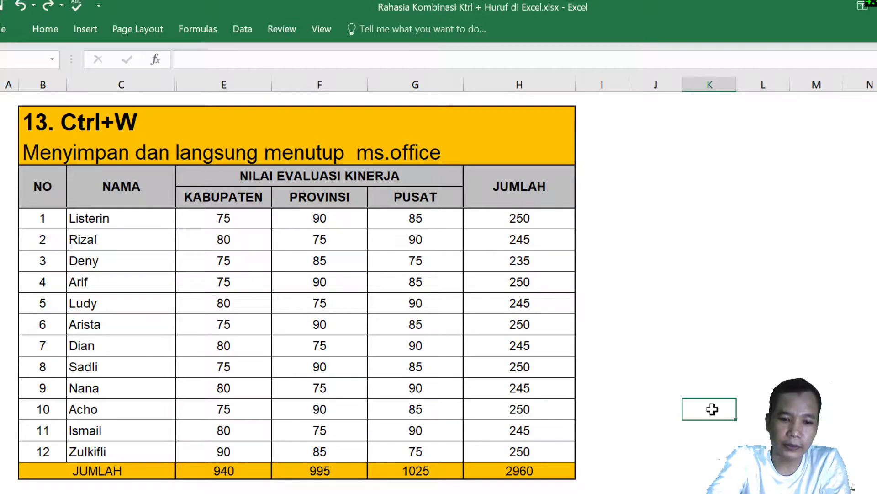
{"action": "key", "text": "ctrl+w"}
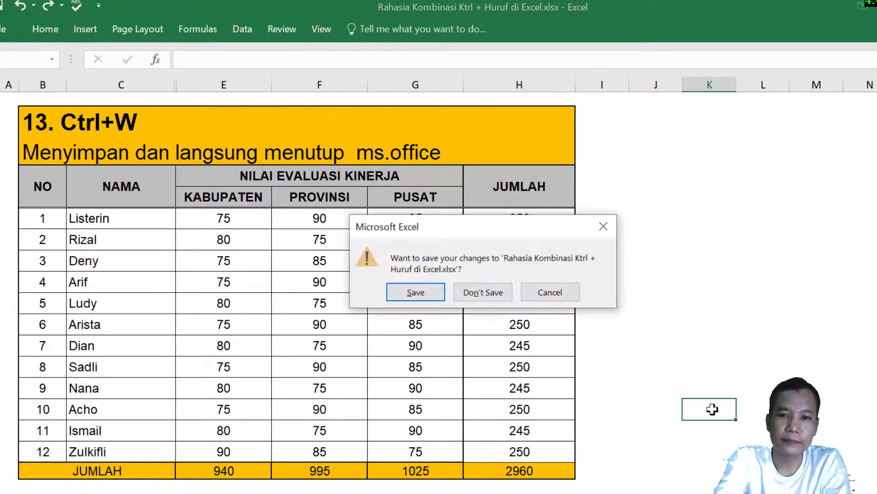
{"action": "left_click", "coordinate": [429, 293]}
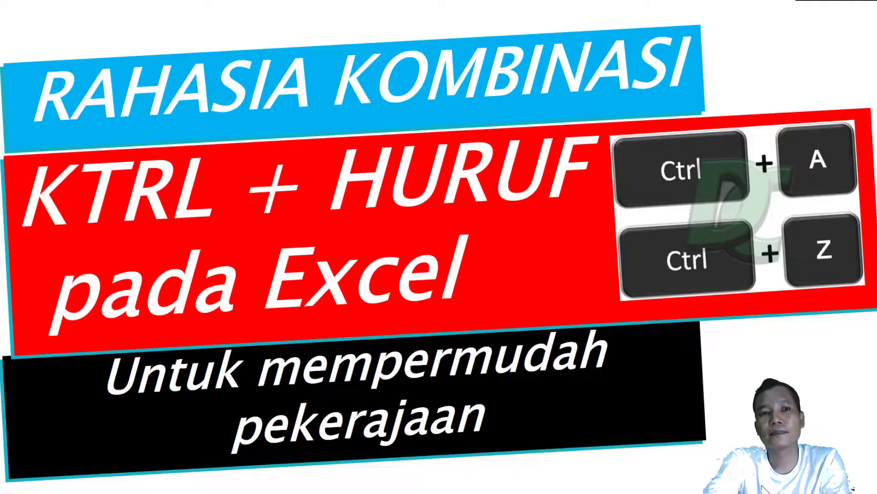